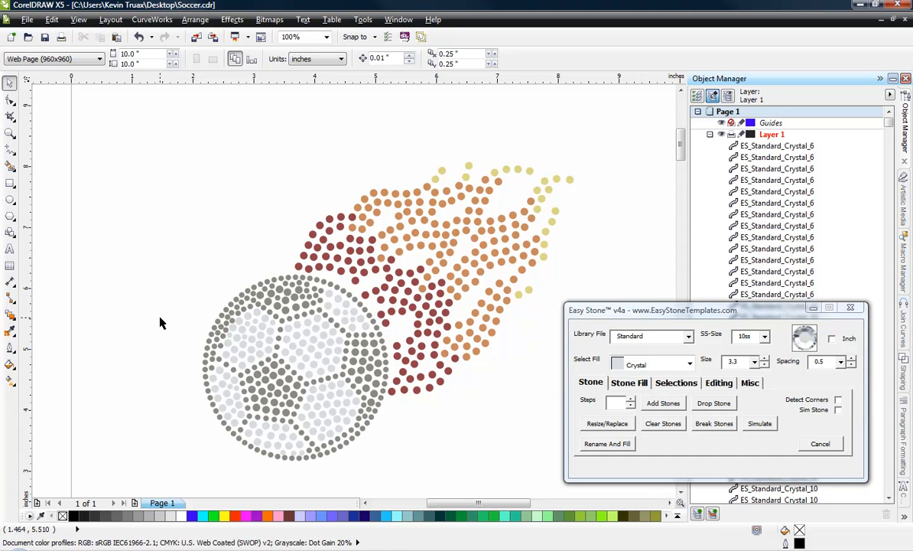
- Examine the complete soccer-ball template beside the page and the separate yellow, orange and red flame stone templates below it
scroll(117, 287, "down", 1)
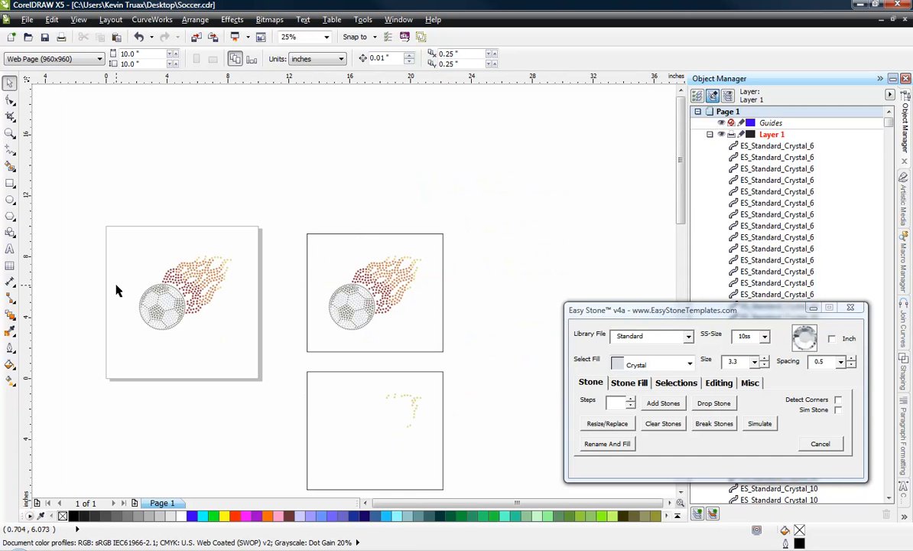
scroll(386, 298, "up", 2)
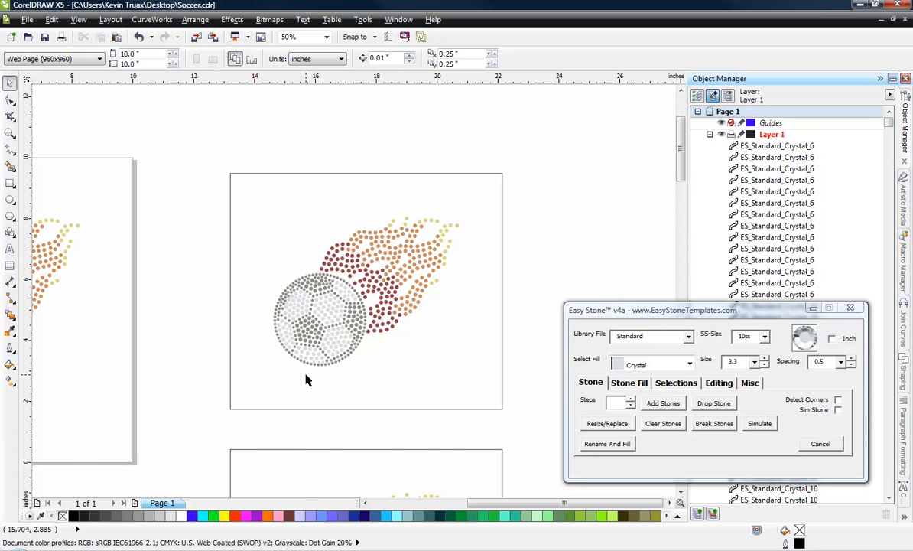
scroll(173, 175, "down", 1)
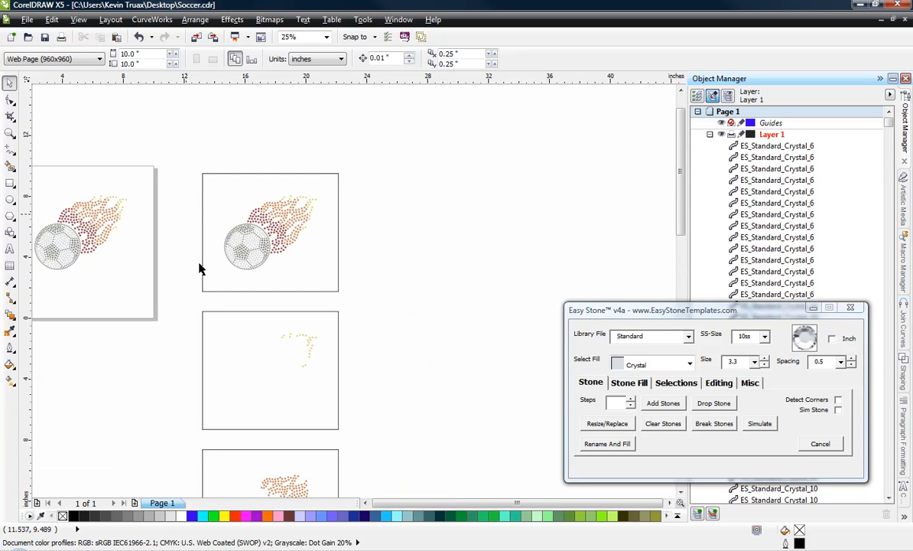
scroll(275, 415, "up", 2)
scroll(290, 413, "up", 1)
scroll(312, 392, "down", 1)
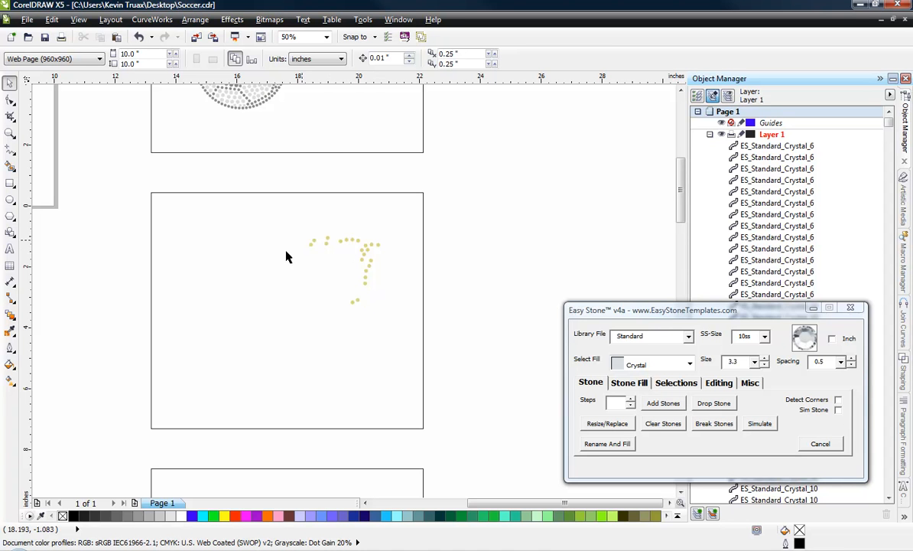
scroll(343, 226, "down", 2)
scroll(331, 418, "up", 2)
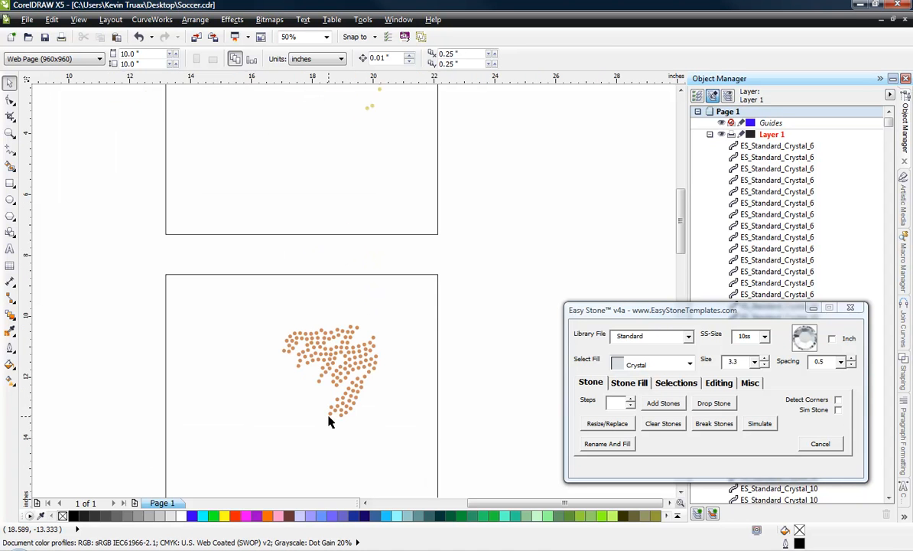
scroll(321, 378, "up", 1)
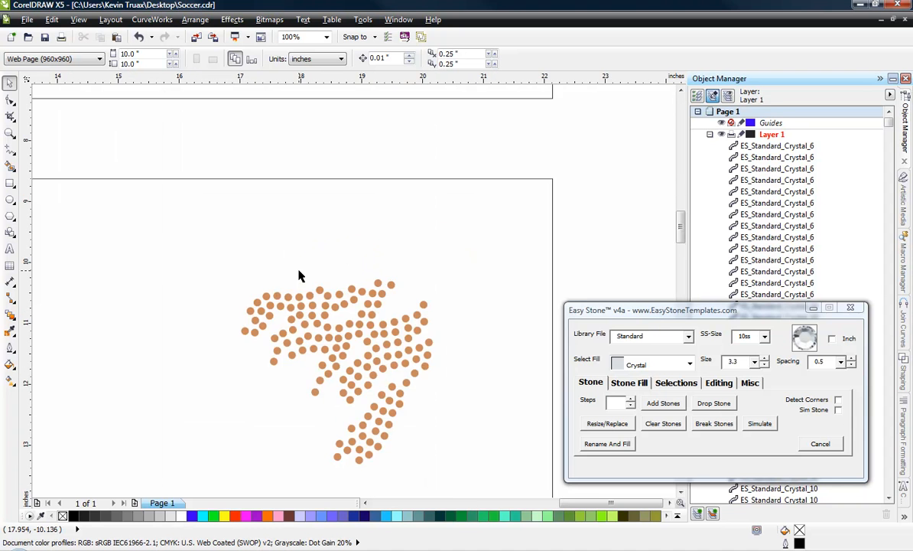
scroll(301, 275, "down", 1)
scroll(318, 271, "down", 1)
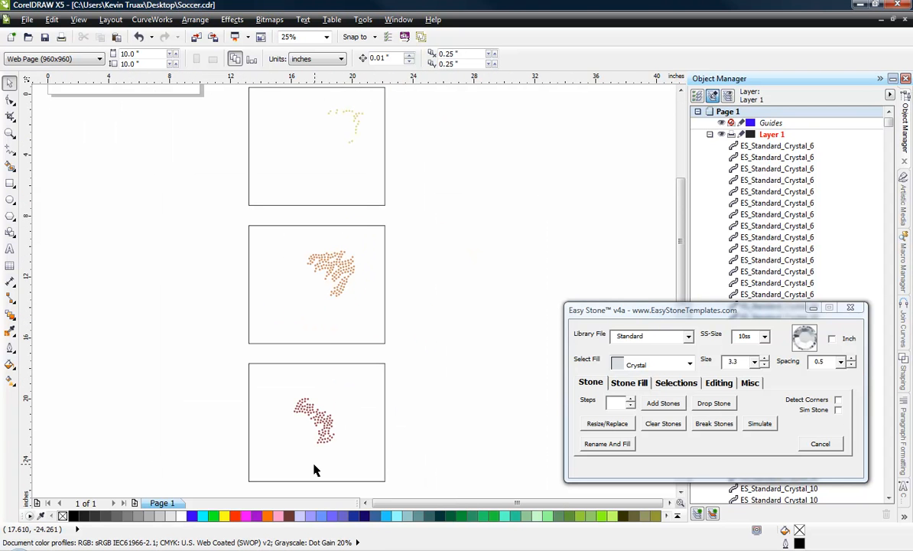
scroll(316, 467, "up", 1)
scroll(321, 399, "up", 1)
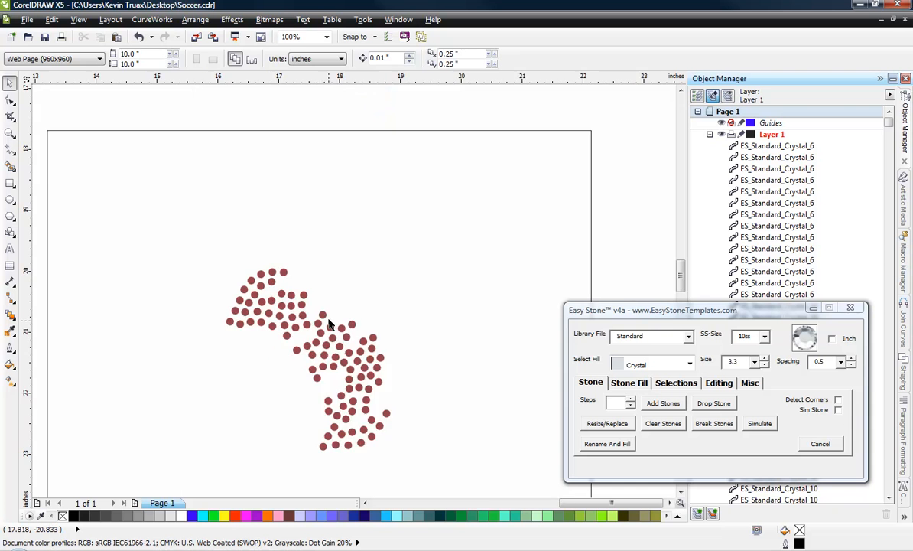
scroll(283, 237, "down", 1)
scroll(297, 321, "down", 1)
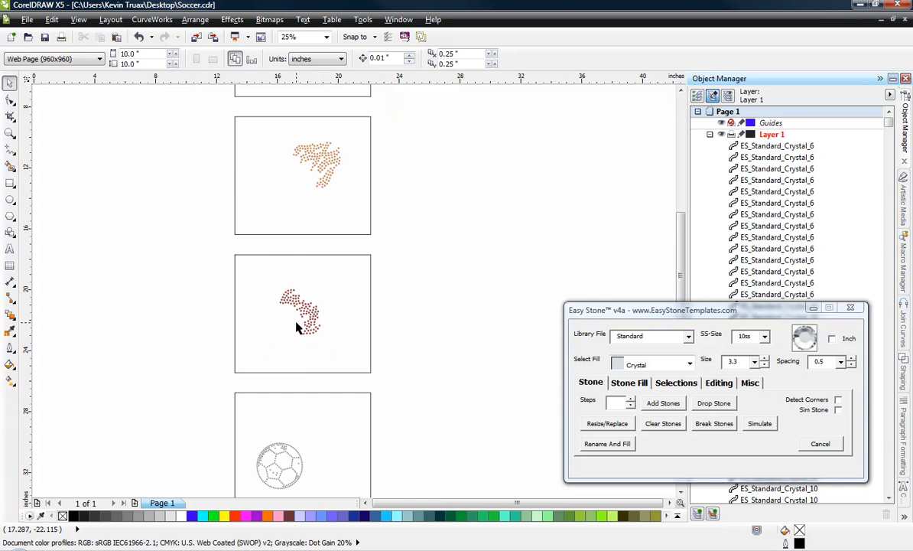
- Examine the small and large gray stone templates for the ball and the two clear crystal templates beneath them
scroll(300, 330, "down", 1)
scroll(302, 369, "up", 2)
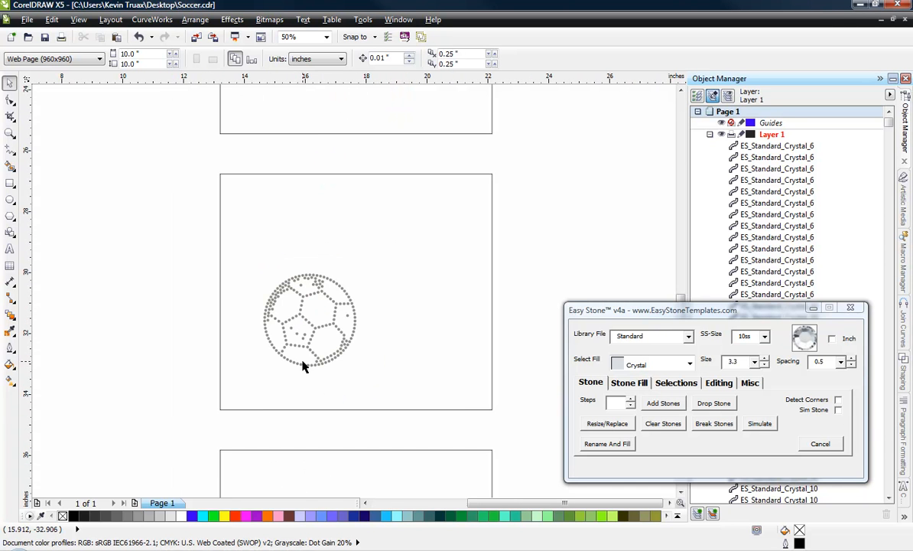
scroll(308, 362, "up", 1)
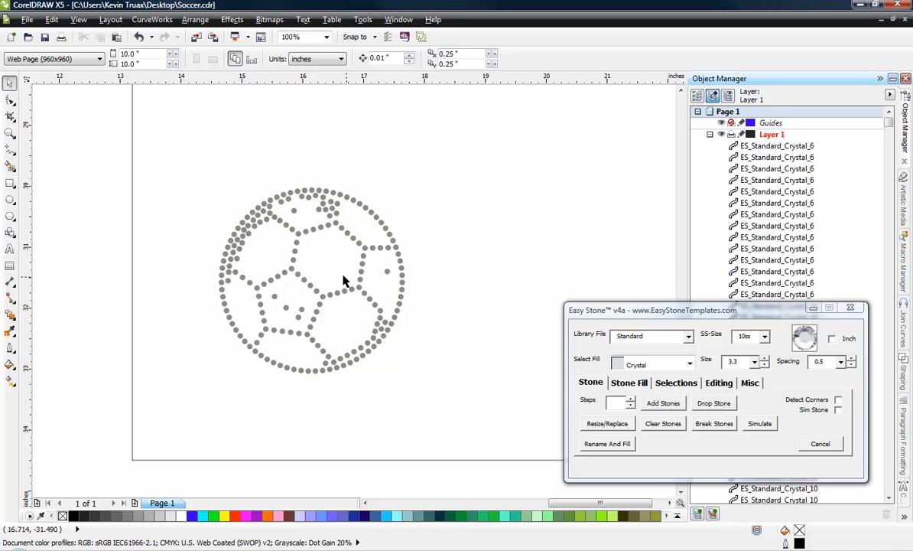
scroll(273, 265, "down", 2)
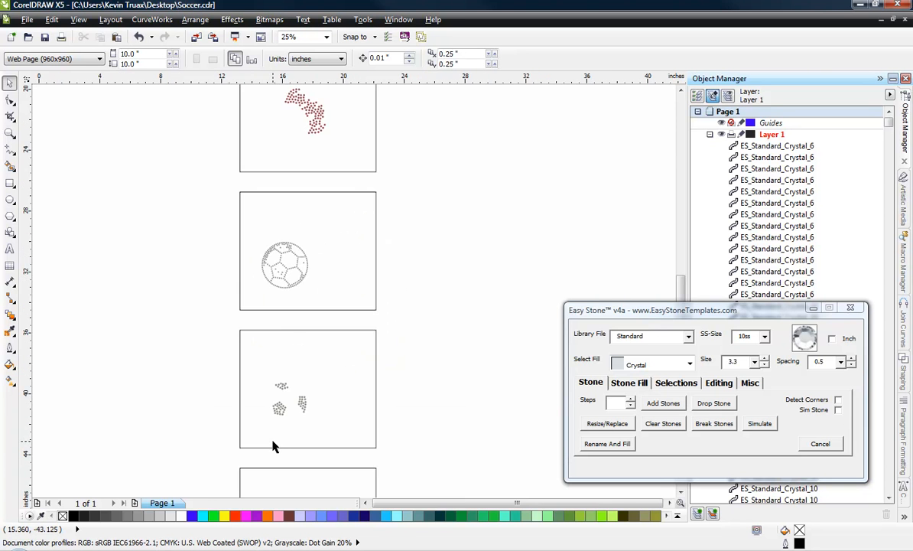
scroll(277, 440, "up", 2)
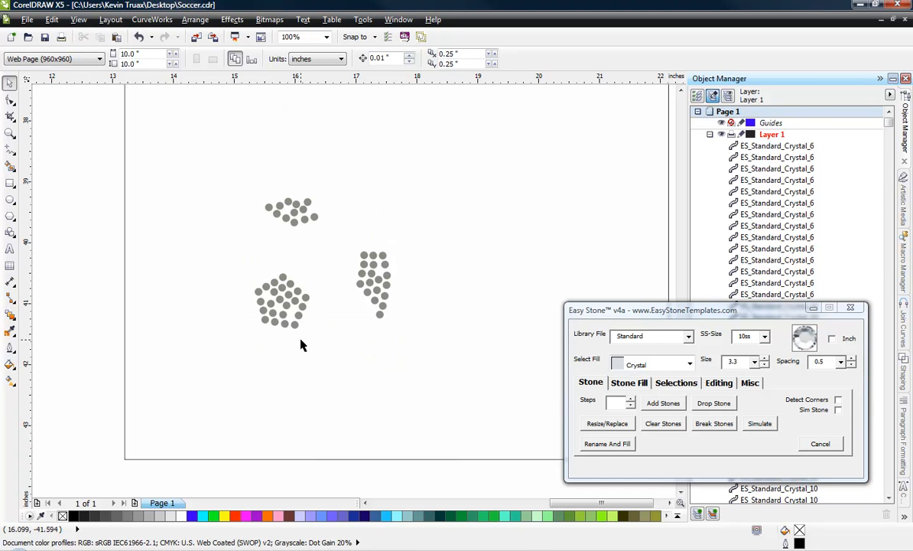
scroll(336, 383, "down", 3)
scroll(337, 375, "up", 1)
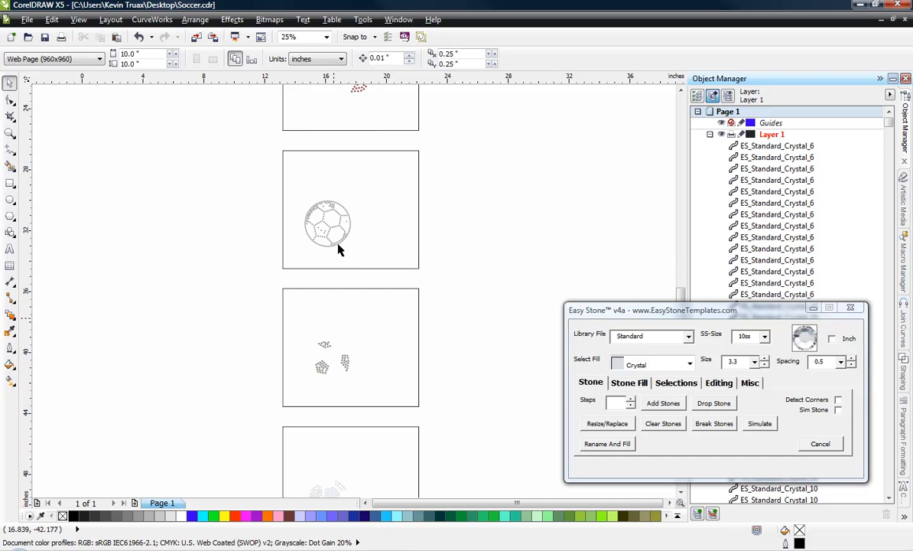
scroll(339, 350, "up", 1)
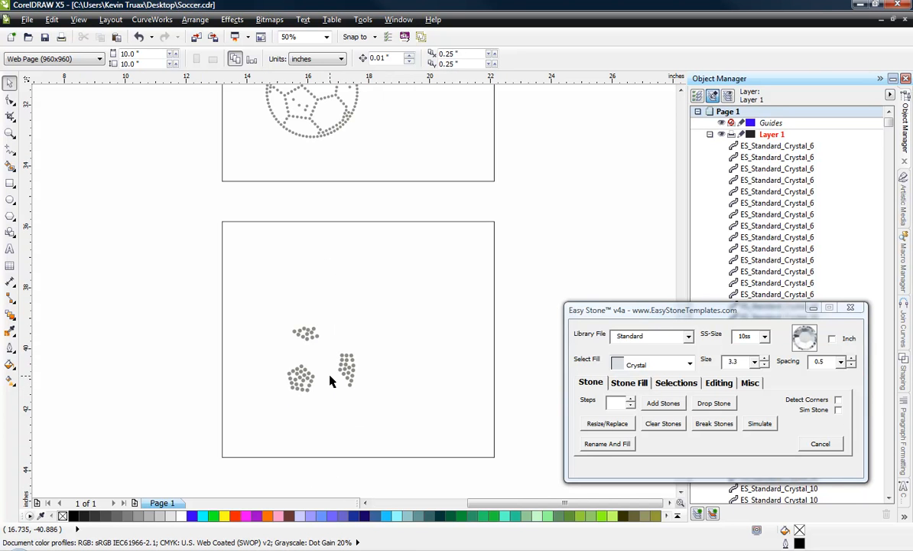
scroll(331, 380, "down", 1)
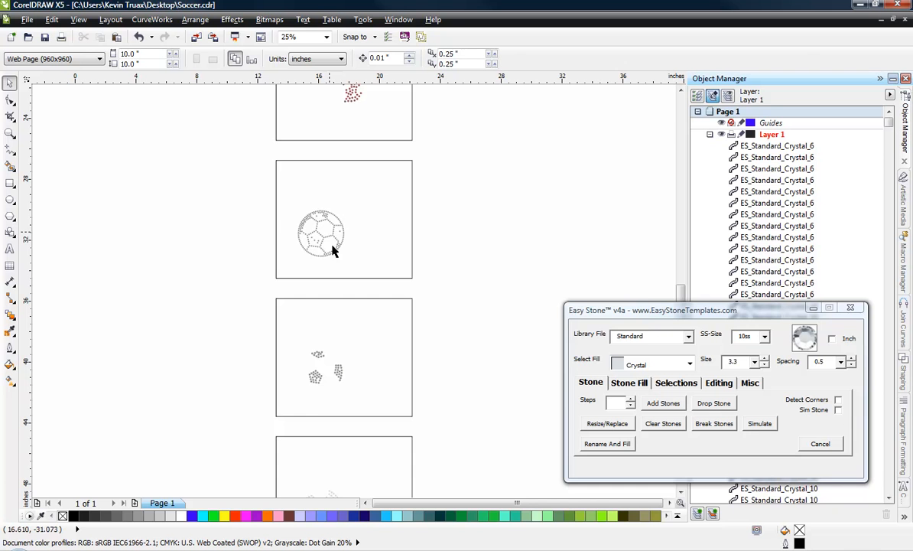
scroll(337, 247, "down", 1)
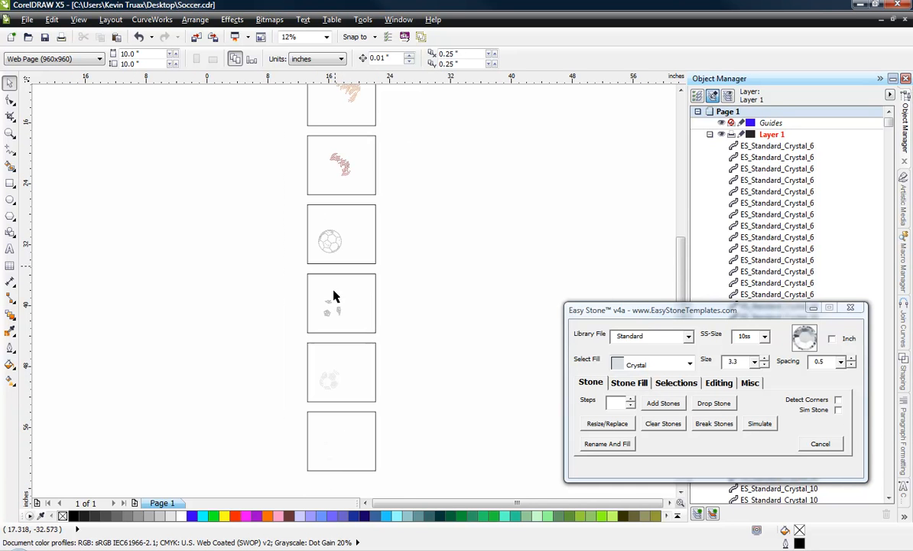
scroll(330, 484, "up", 1)
scroll(358, 433, "up", 1)
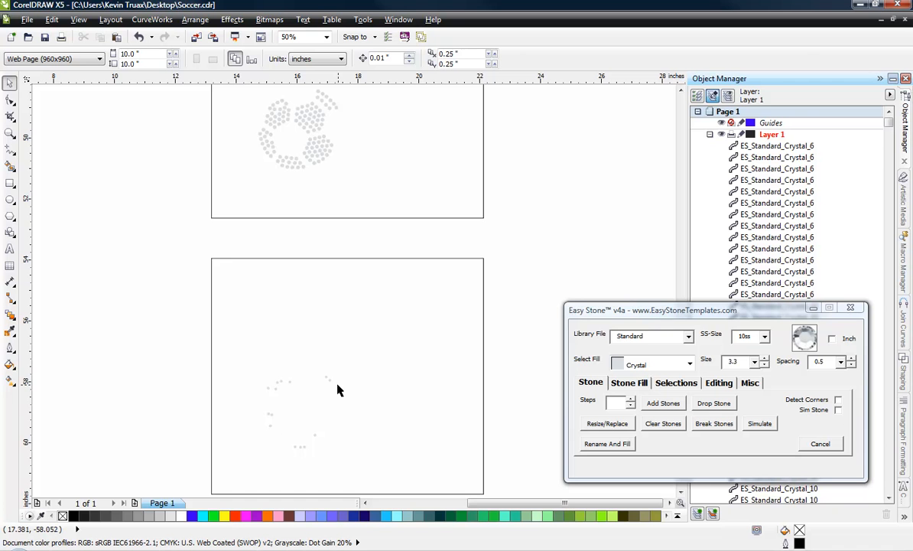
scroll(369, 452, "down", 3)
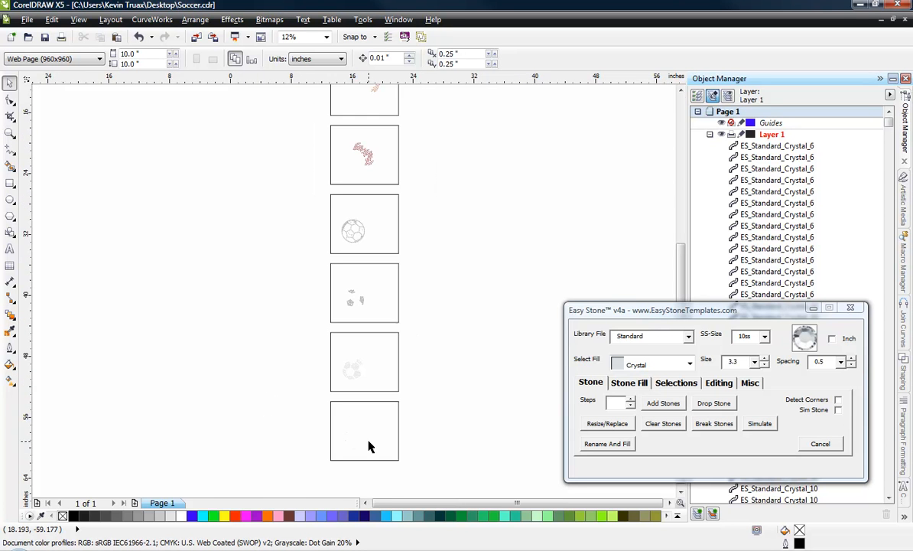
- Delete the whole column of separated stone templates beside the page, keeping the original soccer-ball design
scroll(360, 413, "down", 3)
scroll(359, 231, "up", 1)
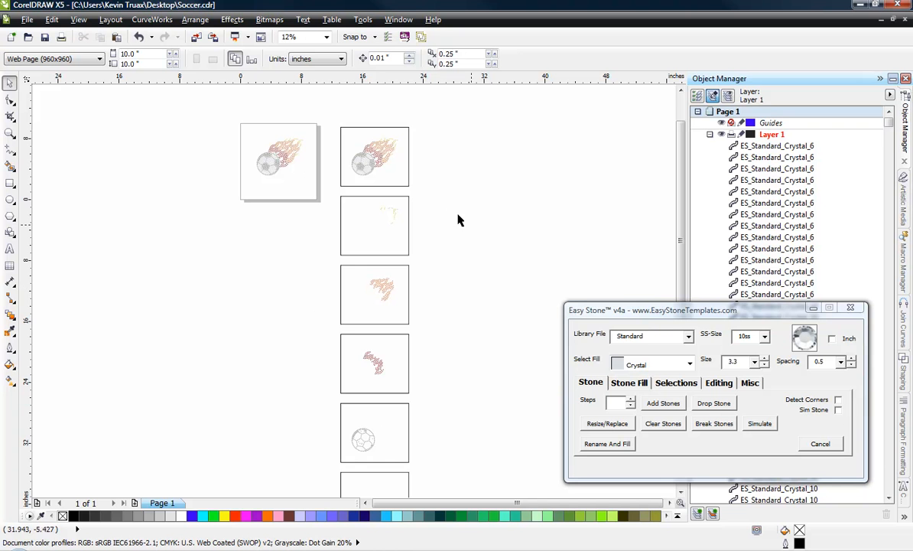
scroll(369, 129, "down", 1)
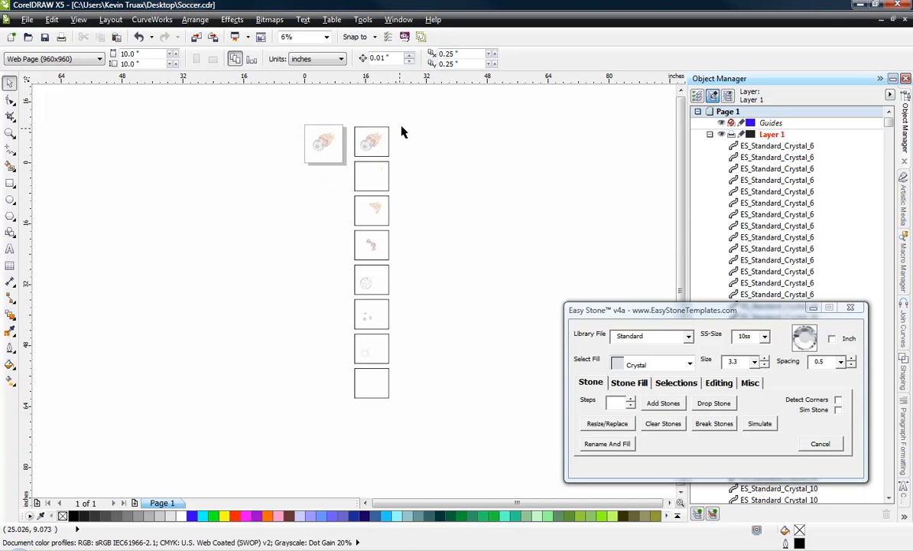
left_click_drag(377, 116, 352, 419)
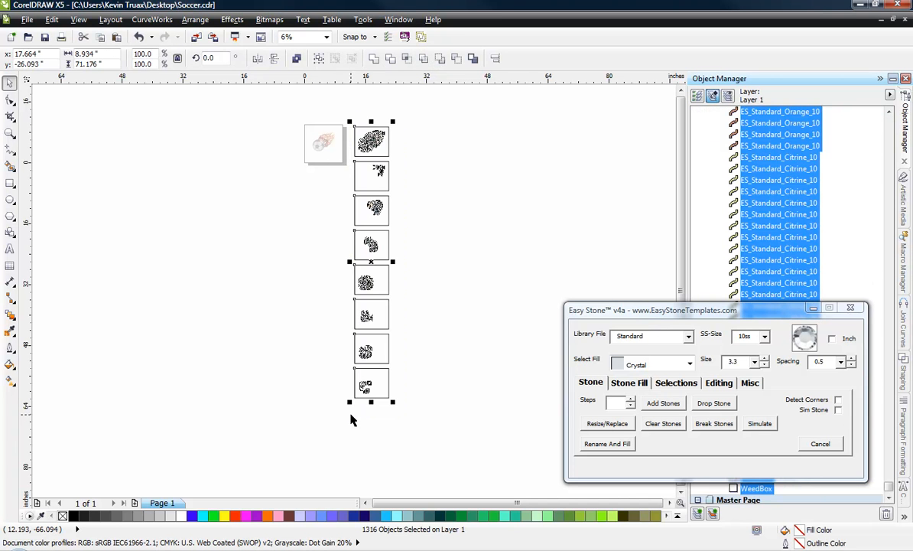
key("Delete")
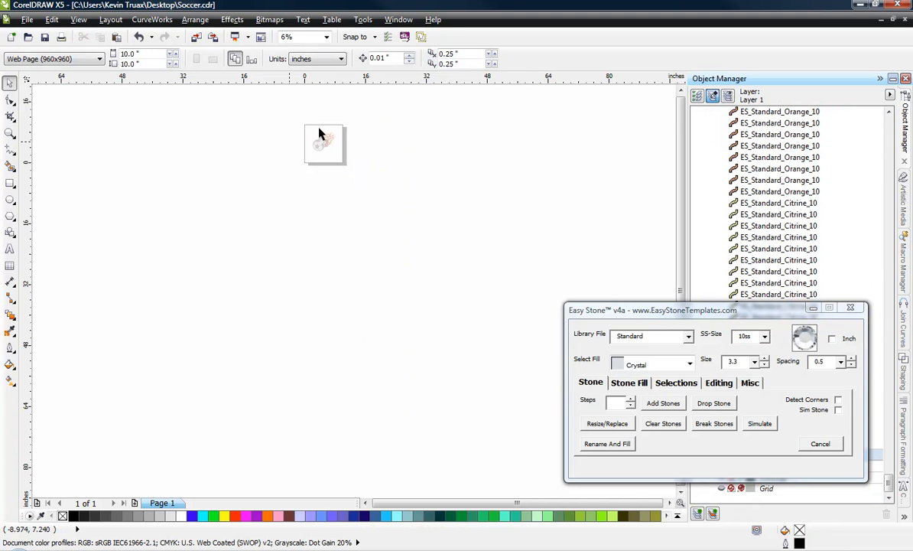
- Select all stones of the flaming soccer-ball design on the page and open Easy Stone's EPS export options
scroll(321, 130, "up", 4)
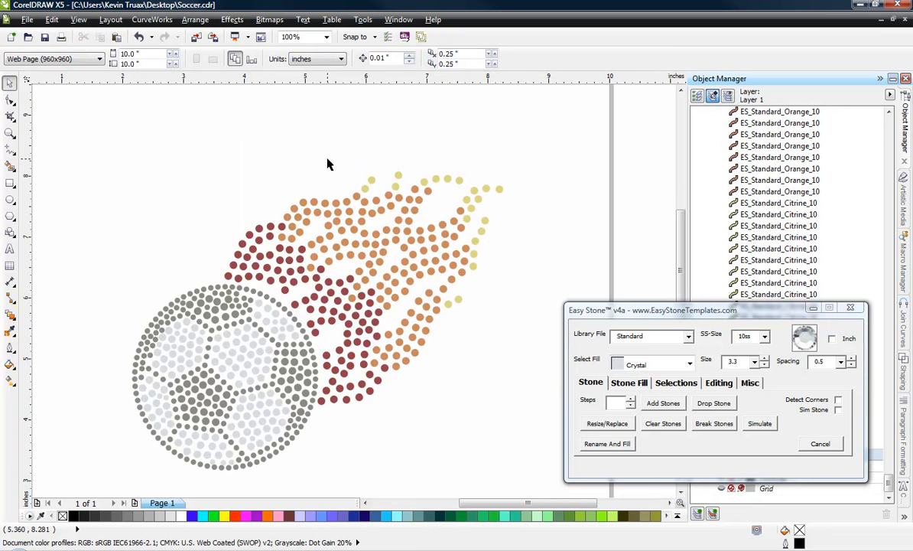
scroll(243, 161, "down", 1)
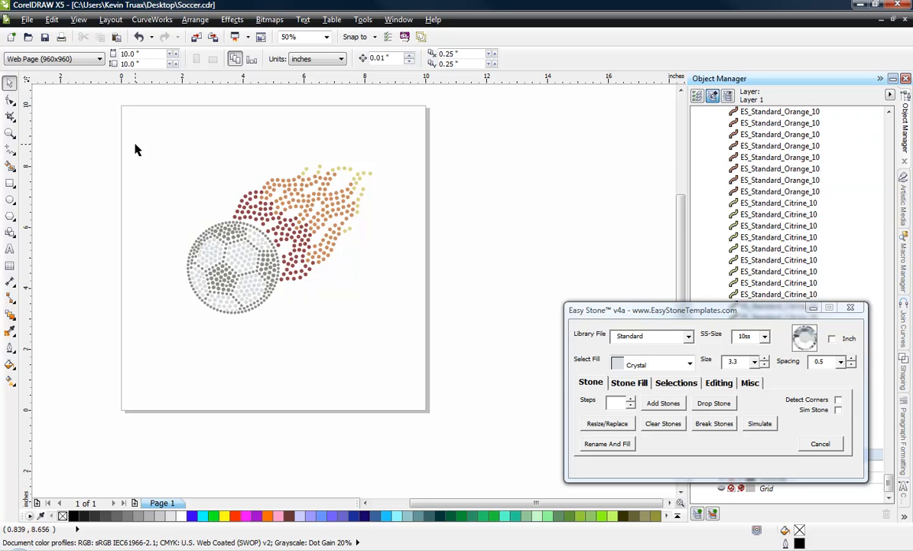
left_click_drag(145, 130, 401, 354)
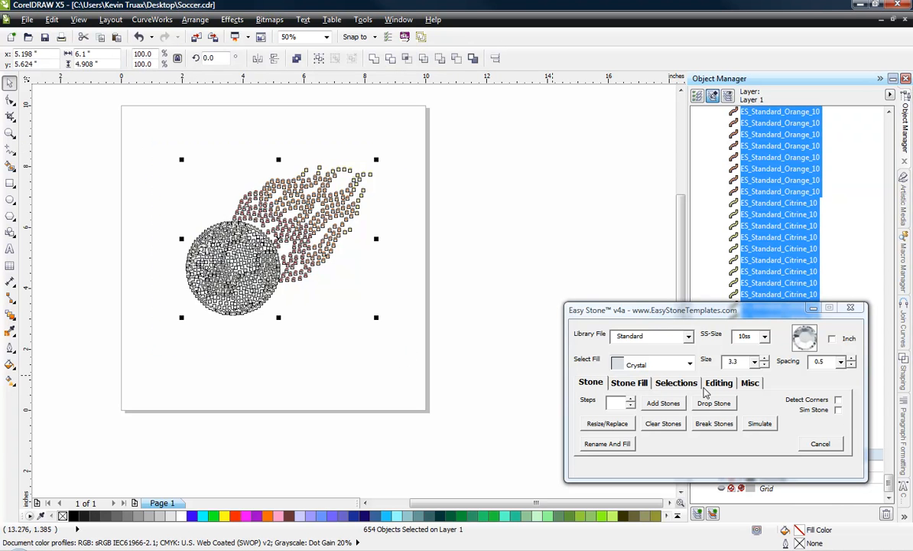
left_click(750, 384)
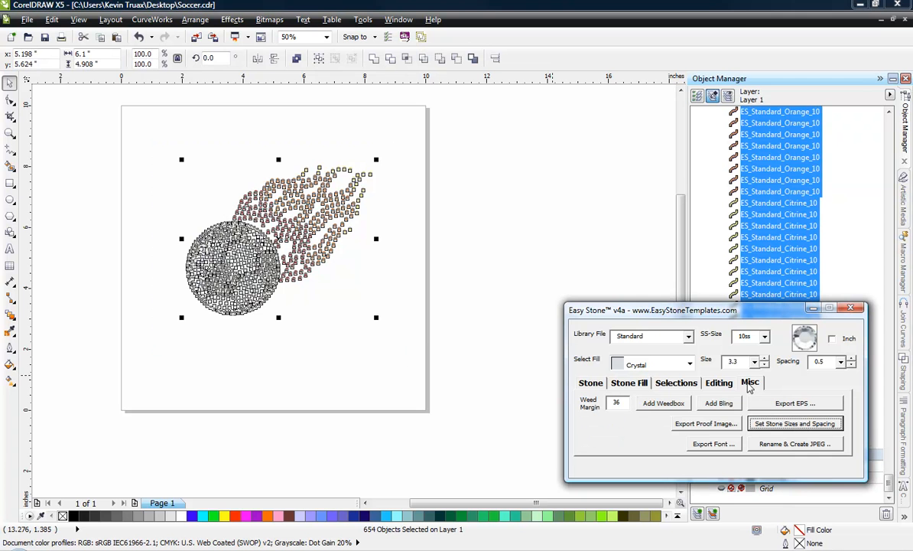
left_click(782, 411)
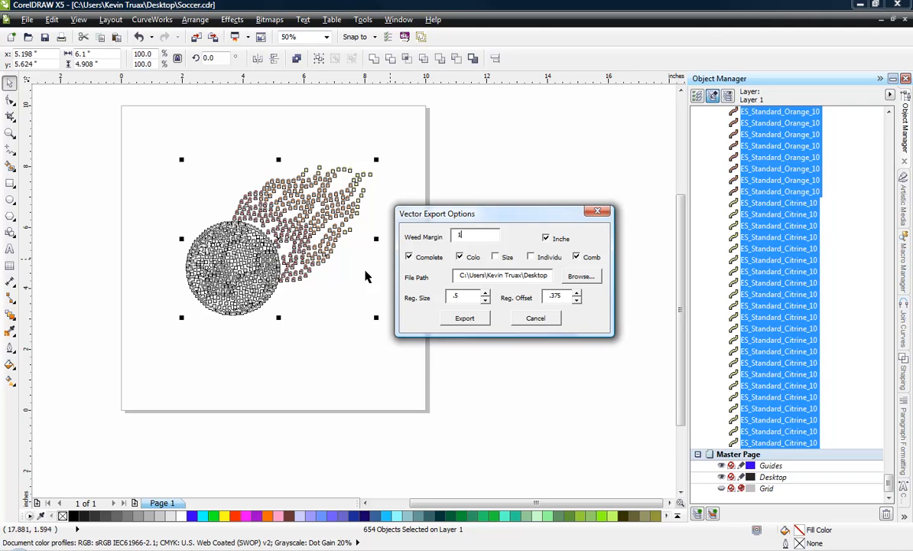
- Turn off color separation, export the selected design as EPS to the desktop path, and dismiss the completion message
double_click(483, 235)
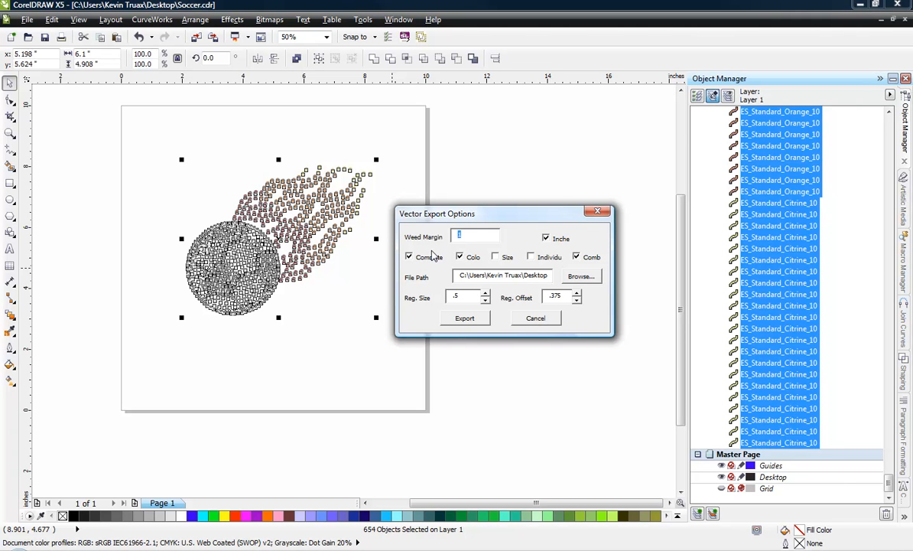
left_click(461, 259)
double_click(526, 276)
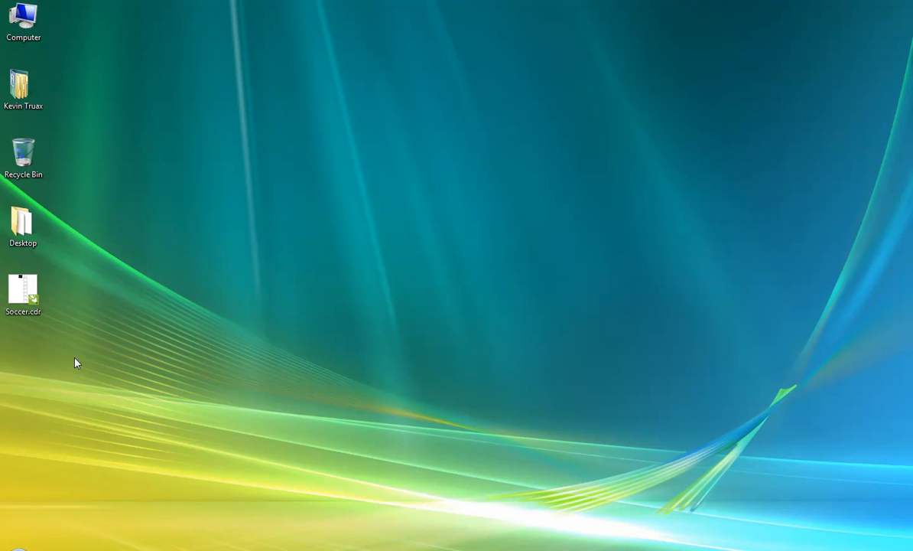
left_click(29, 291)
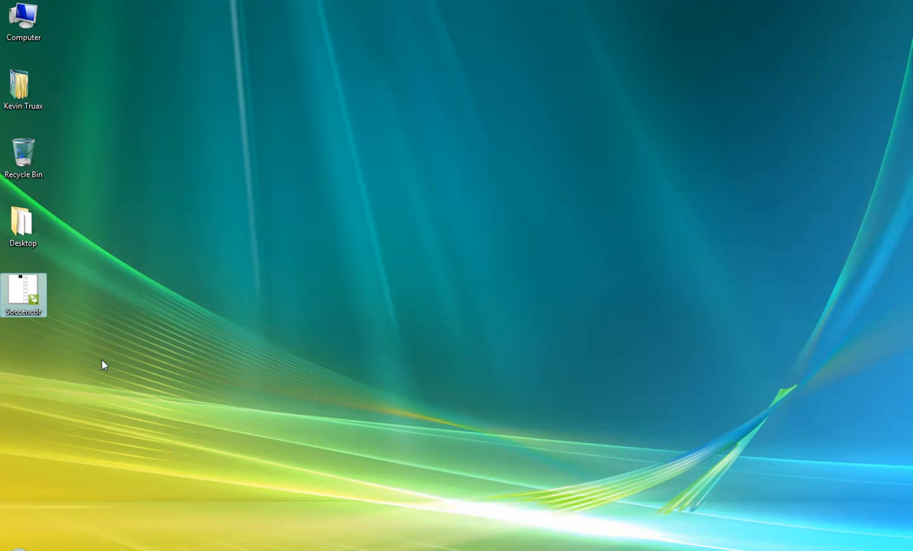
left_click(47, 386)
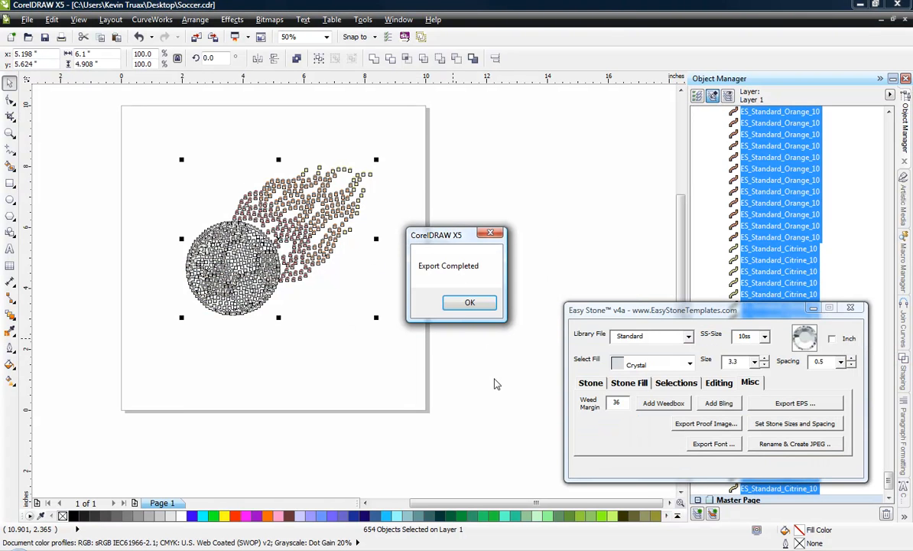
left_click(469, 303)
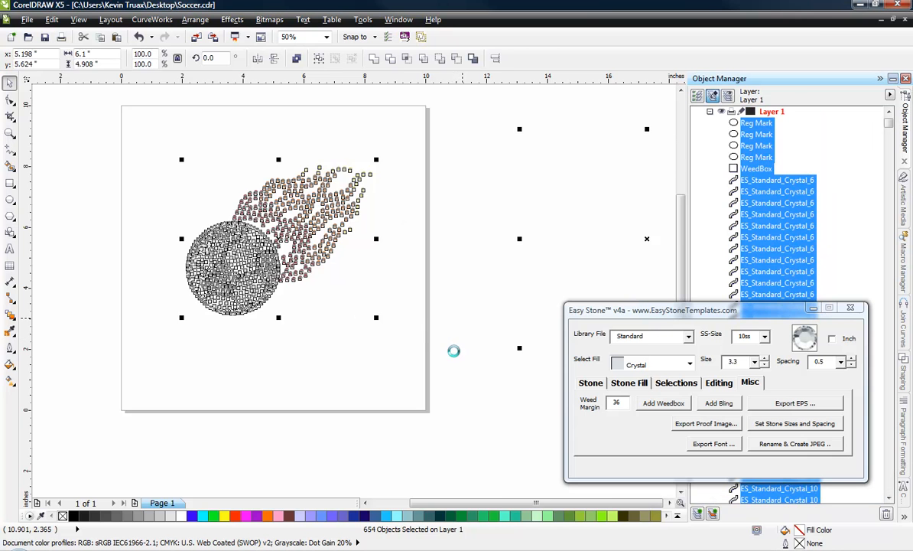
- Deselect the design and inspect the exported template with its weed box and corner registration marks beside the page
left_click(452, 355)
scroll(300, 317, "down", 2)
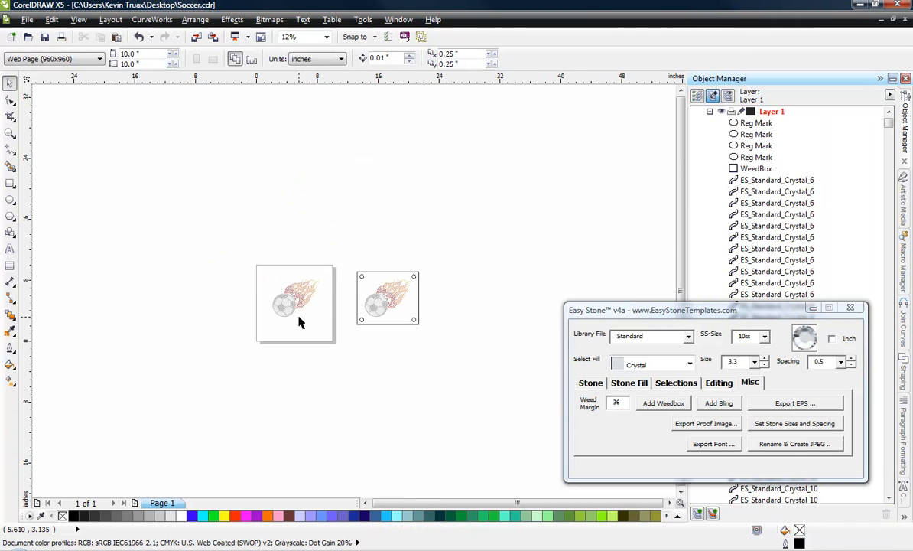
scroll(399, 302, "up", 1)
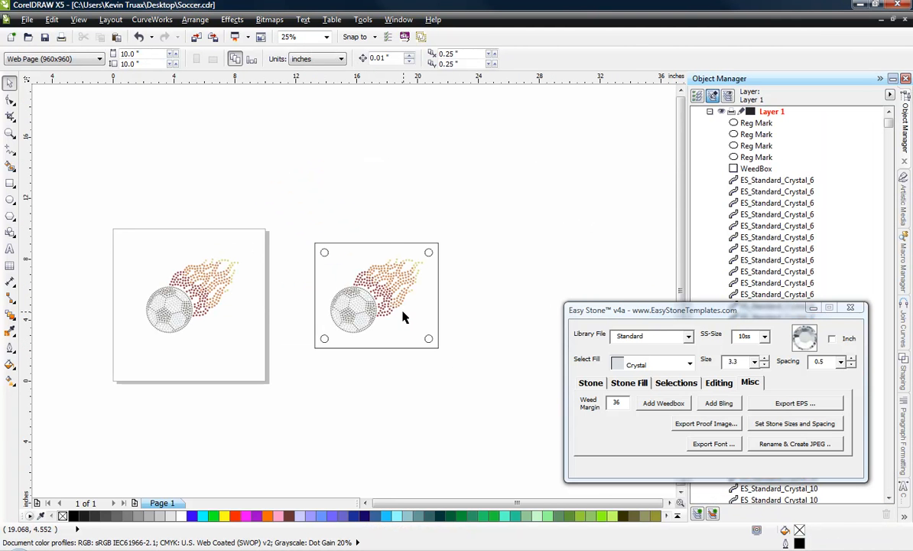
- Delete the exported template beside the page, including its stones, weed box and registration marks
scroll(403, 318, "up", 1)
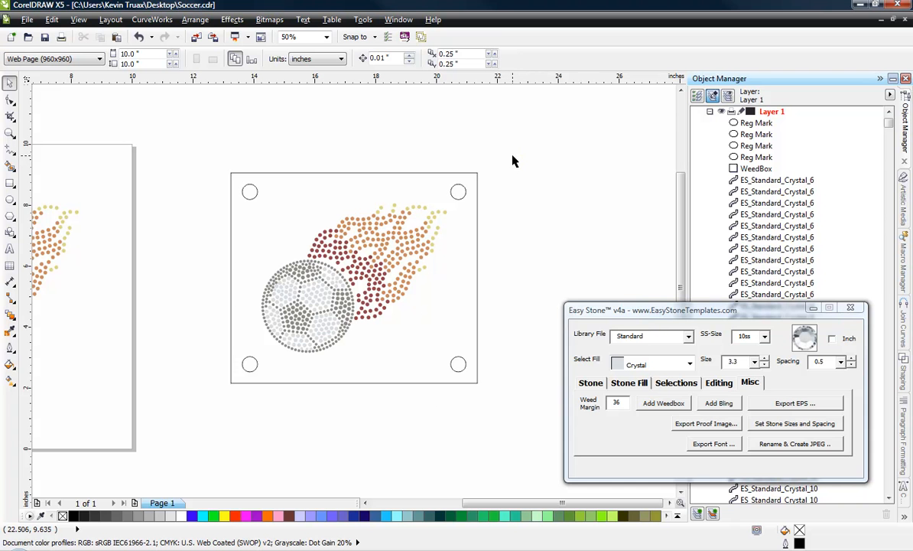
left_click_drag(513, 160, 211, 427)
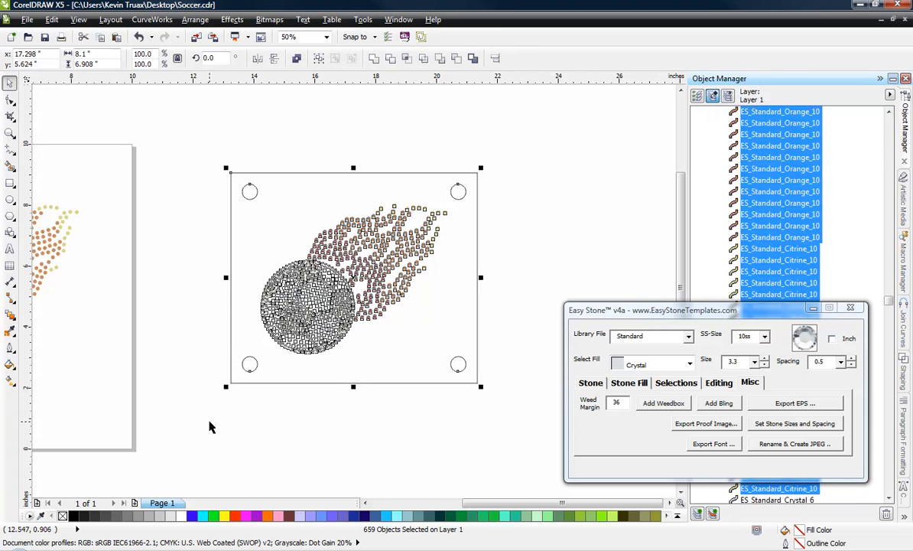
key("Delete")
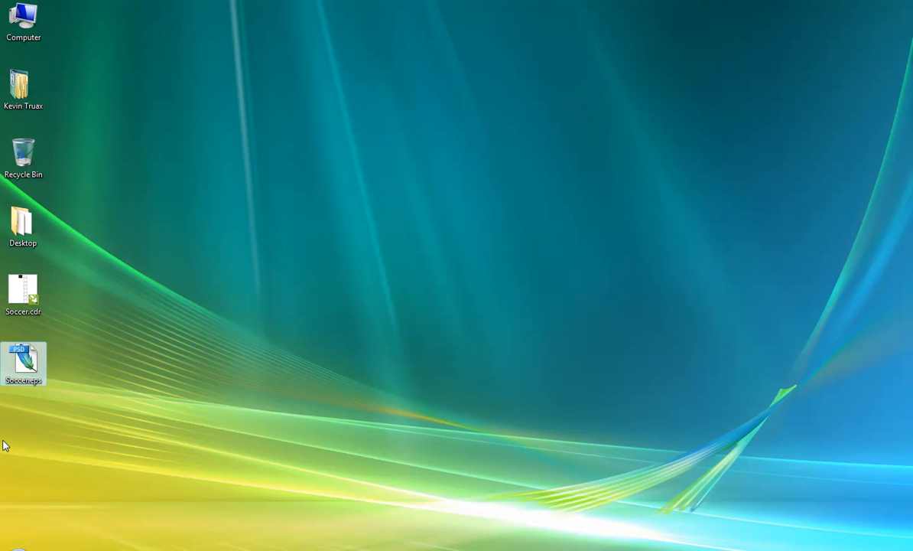
- Import Soccer.eps from the desktop as editable with text as curves, and delete the imported group after viewing it
left_click_drag(24, 388, 326, 320)
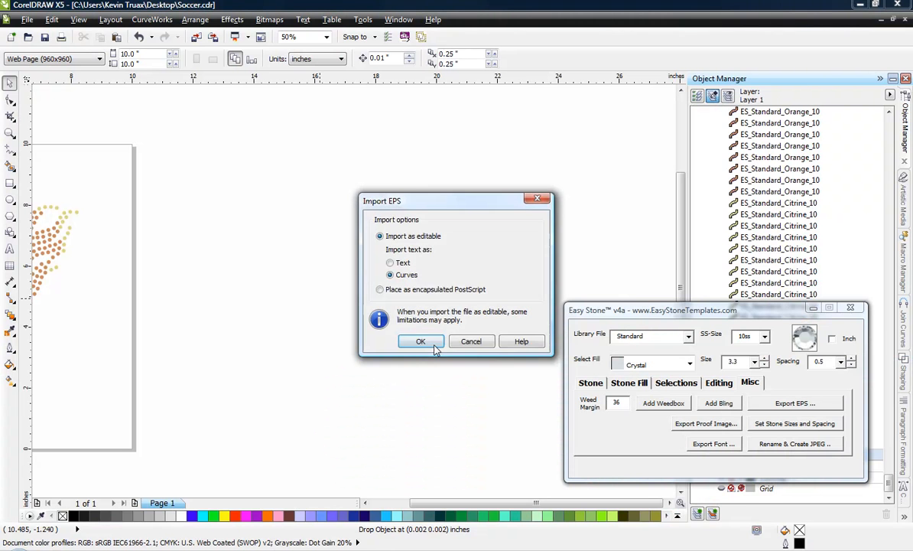
left_click(408, 330)
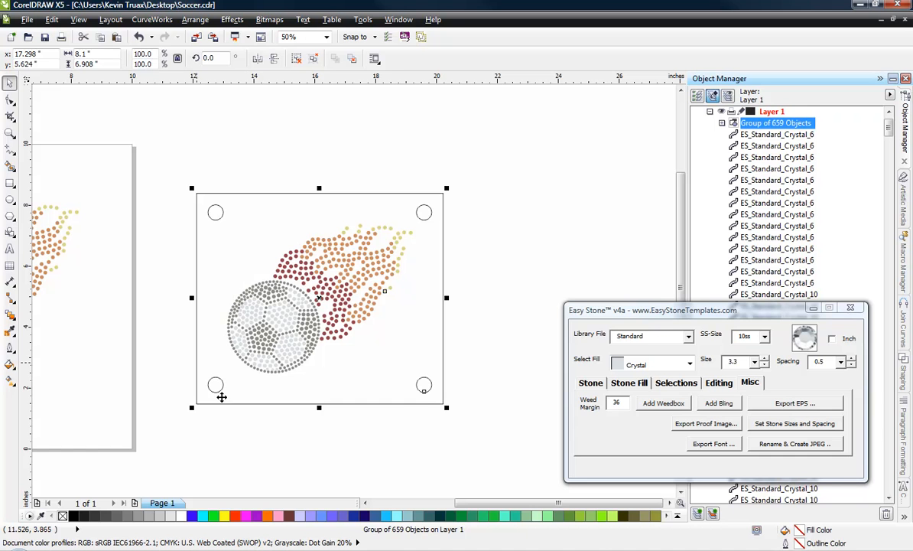
left_click(364, 421)
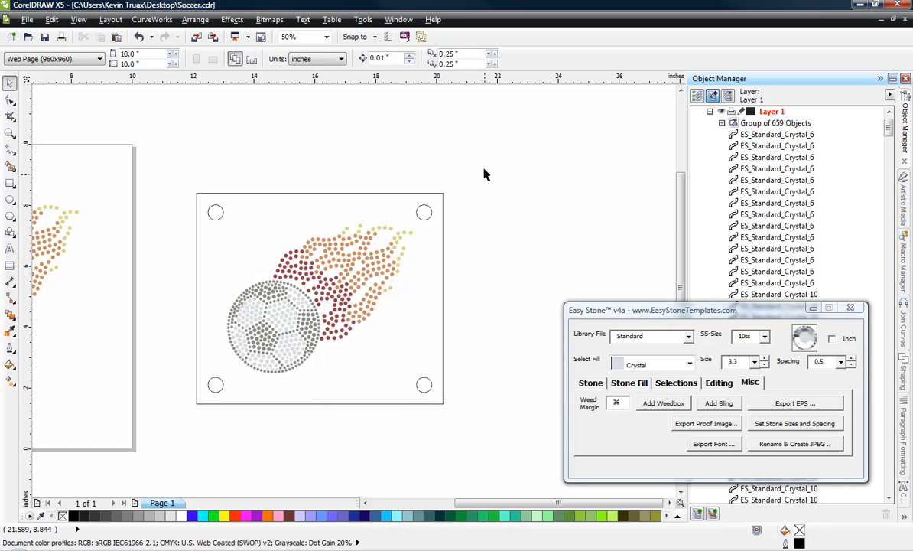
left_click_drag(485, 168, 173, 434)
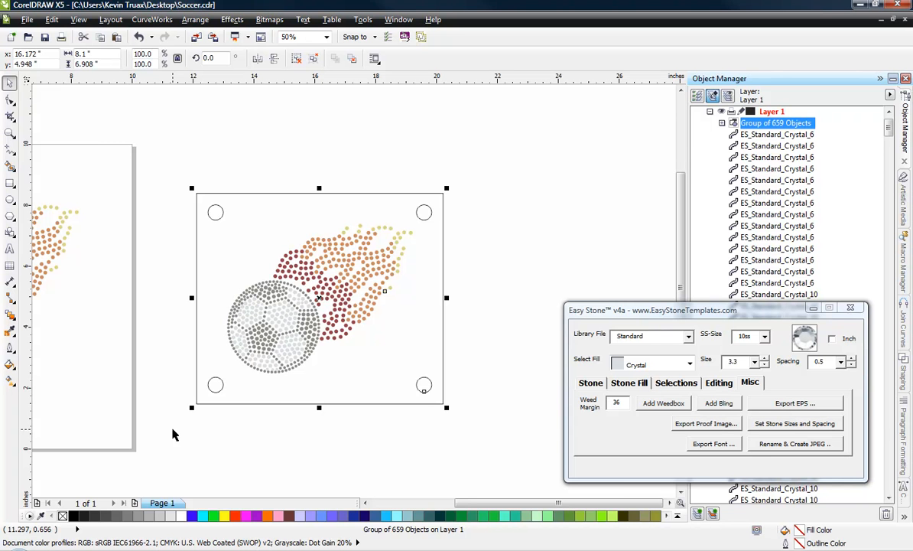
key("Delete")
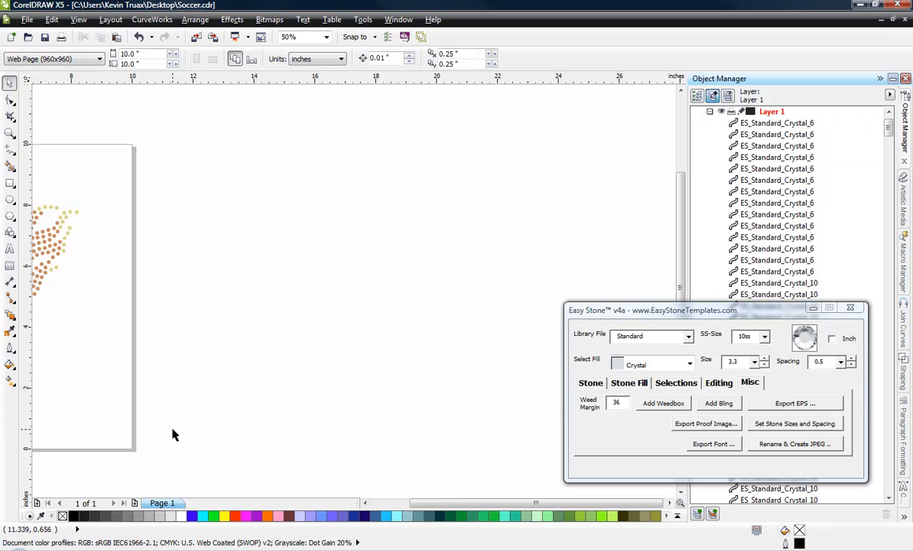
- Select all stones of the flaming soccer-ball design on the page and open the EPS export options again
scroll(243, 341, "down", 1)
scroll(83, 319, "up", 1)
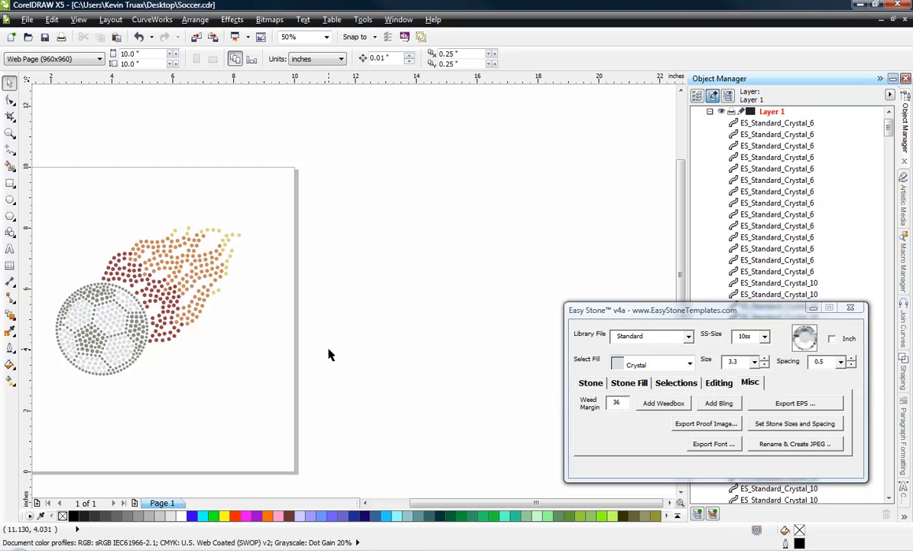
scroll(344, 333, "down", 1)
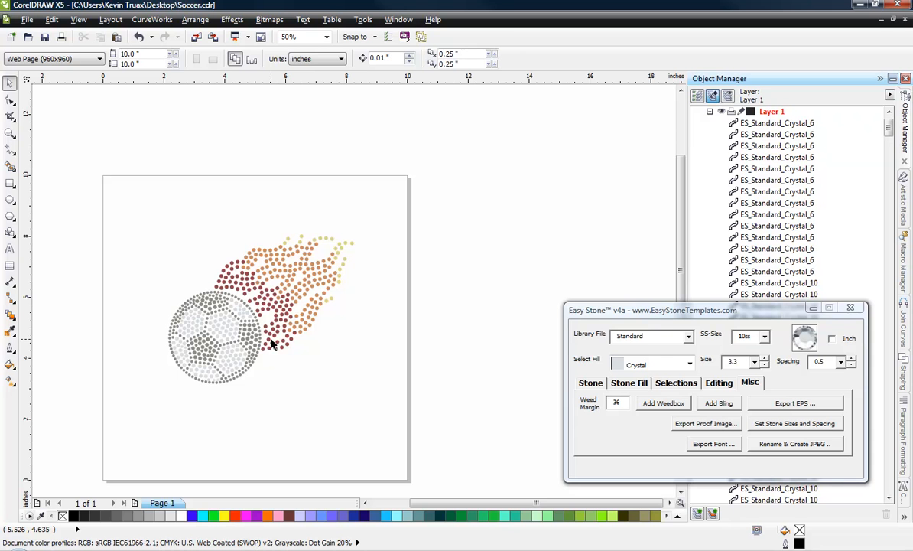
left_click_drag(394, 211, 122, 418)
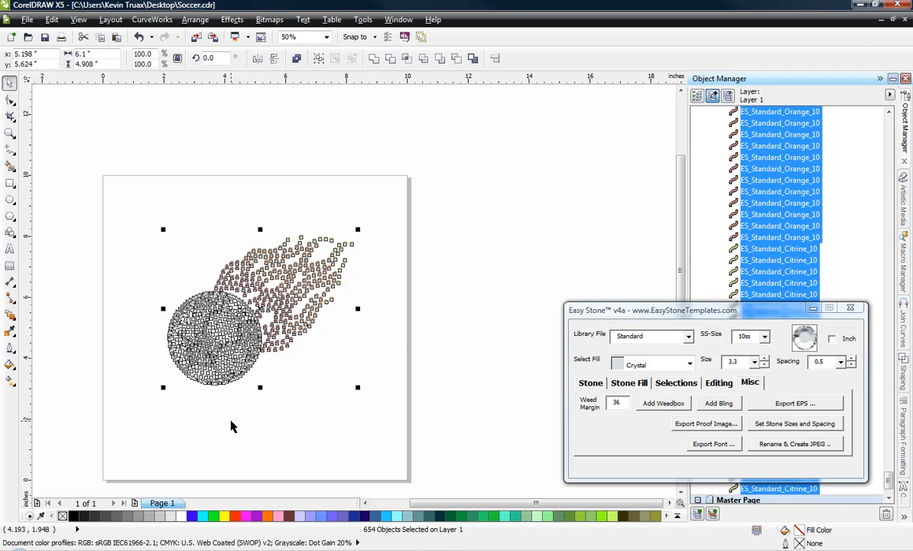
left_click(794, 404)
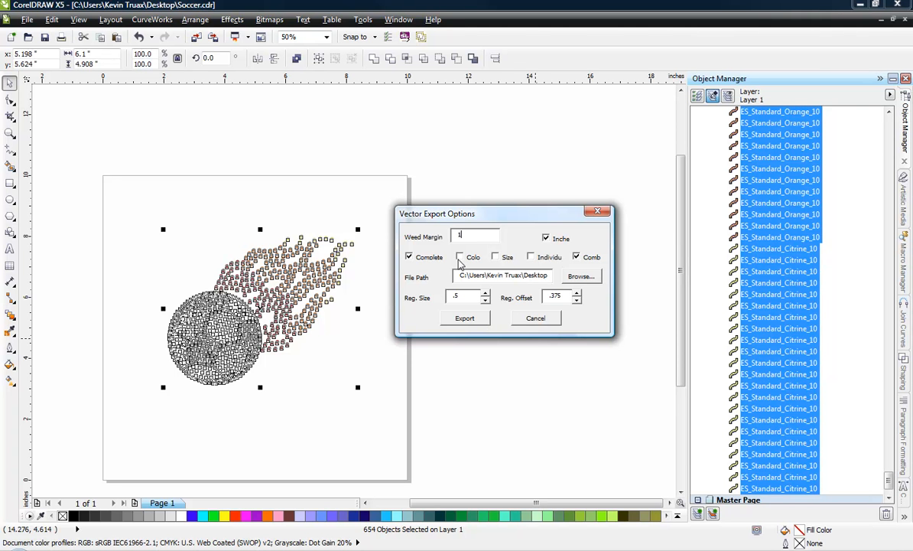
- Export the complete template plus color separations as EPS to the desktop path, replacing the existing file and dismissing the completion message
left_click(409, 258)
left_click(459, 258)
left_click(464, 319)
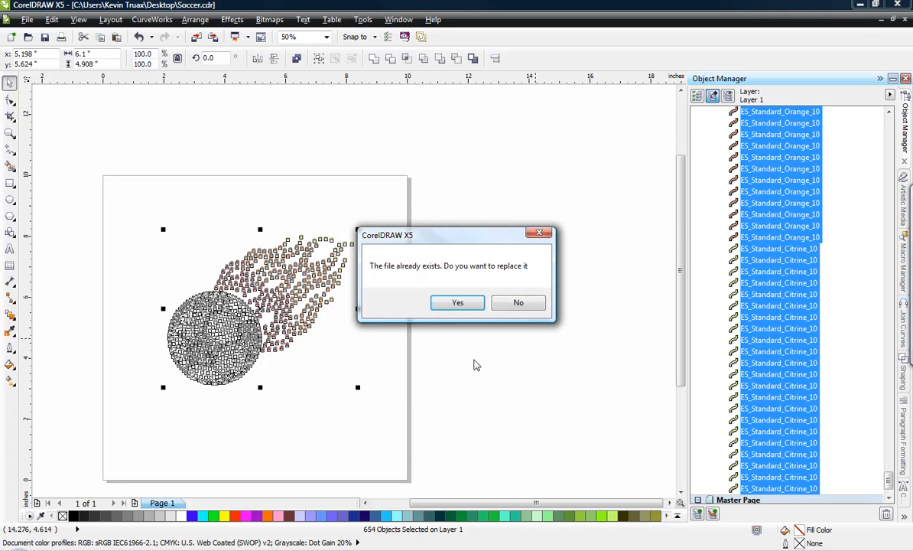
left_click(459, 303)
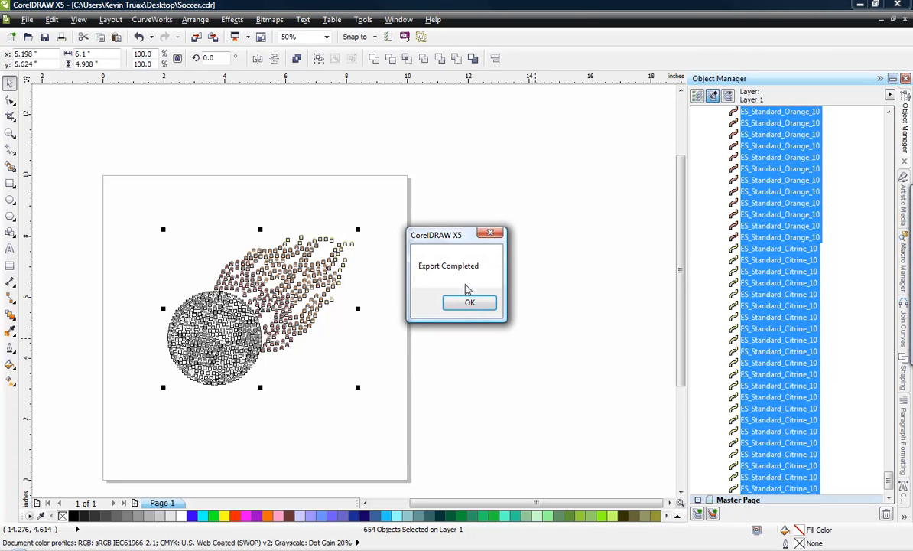
left_click(470, 305)
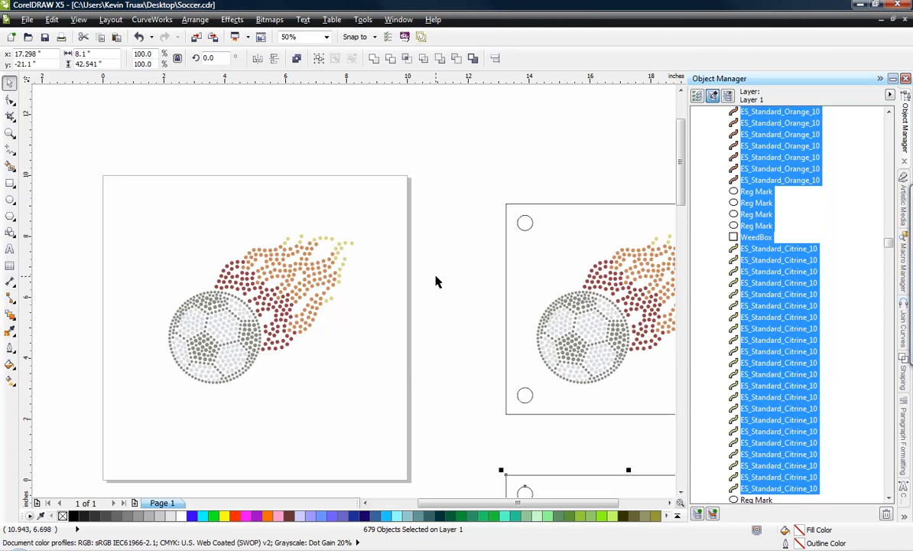
- Deselect the exported templates and examine the complete design and each separated color template down the column beside the page
left_click(436, 276)
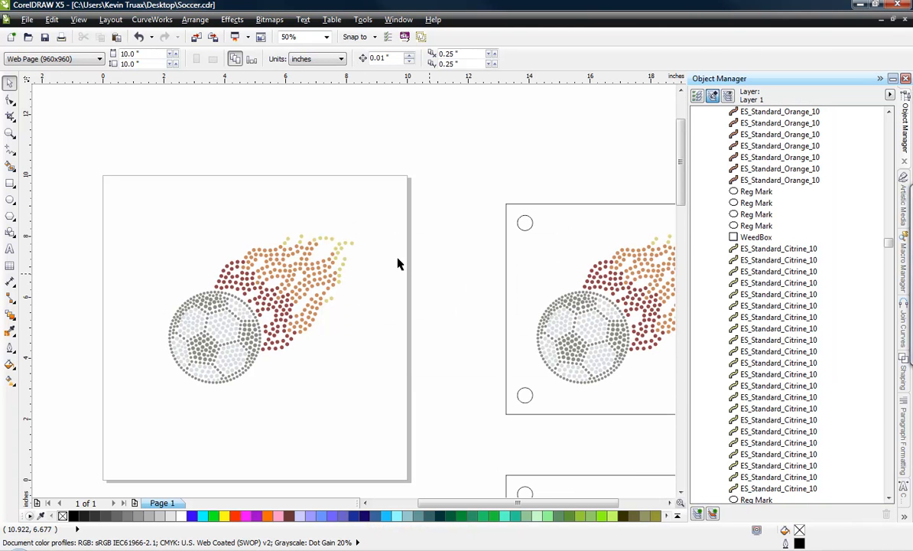
scroll(382, 255, "down", 3)
scroll(418, 264, "up", 3)
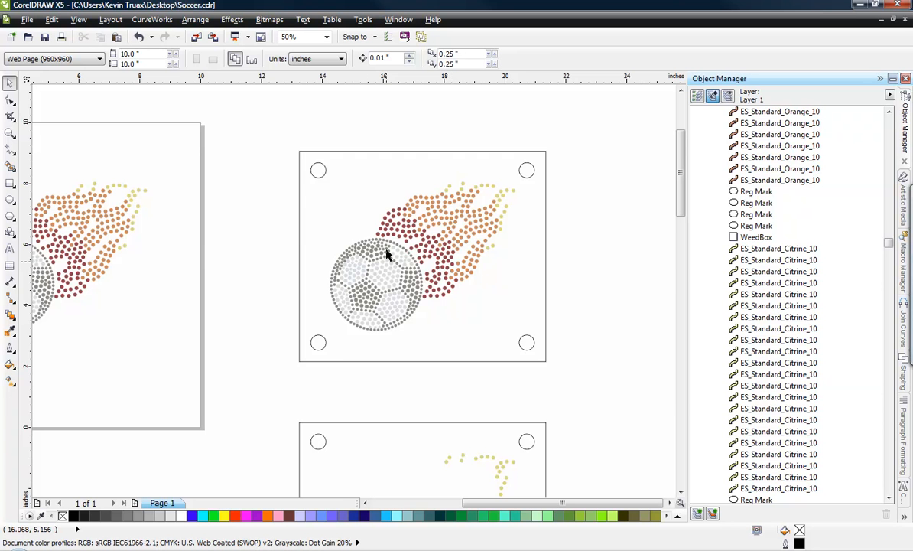
scroll(377, 255, "down", 3)
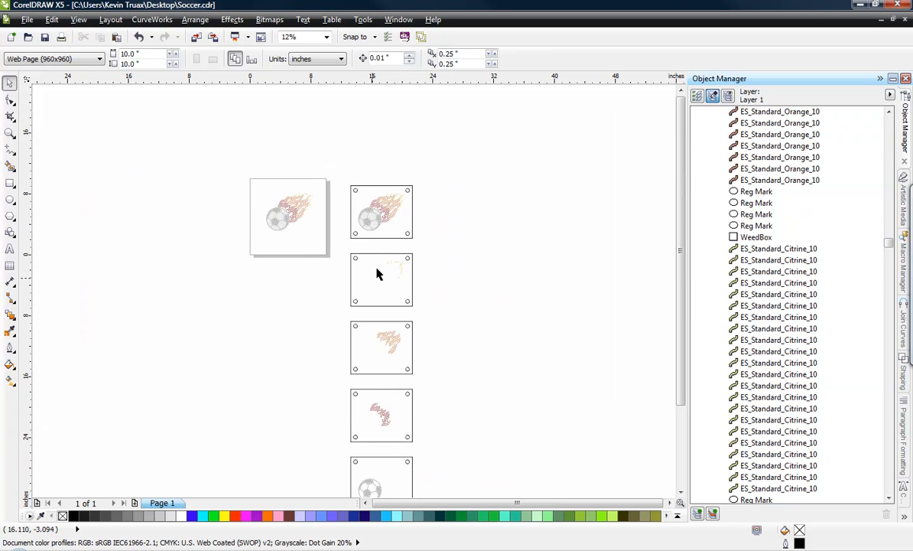
scroll(377, 267, "down", 1)
scroll(377, 356, "up", 1)
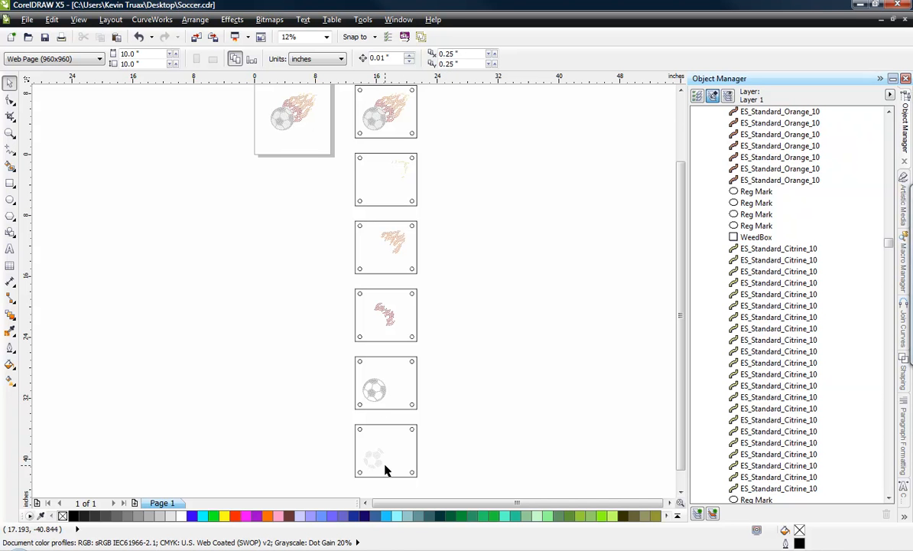
scroll(361, 406, "up", 3)
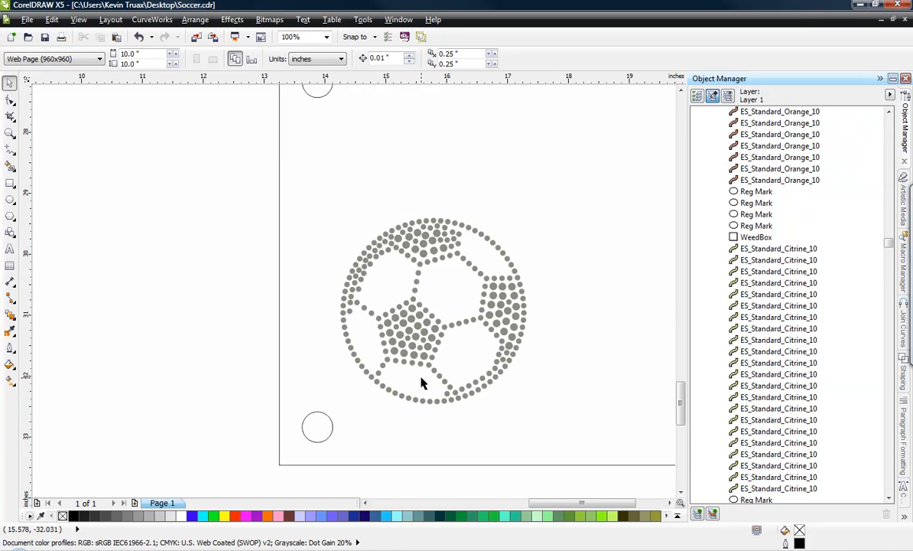
scroll(425, 215, "down", 3)
scroll(423, 389, "up", 3)
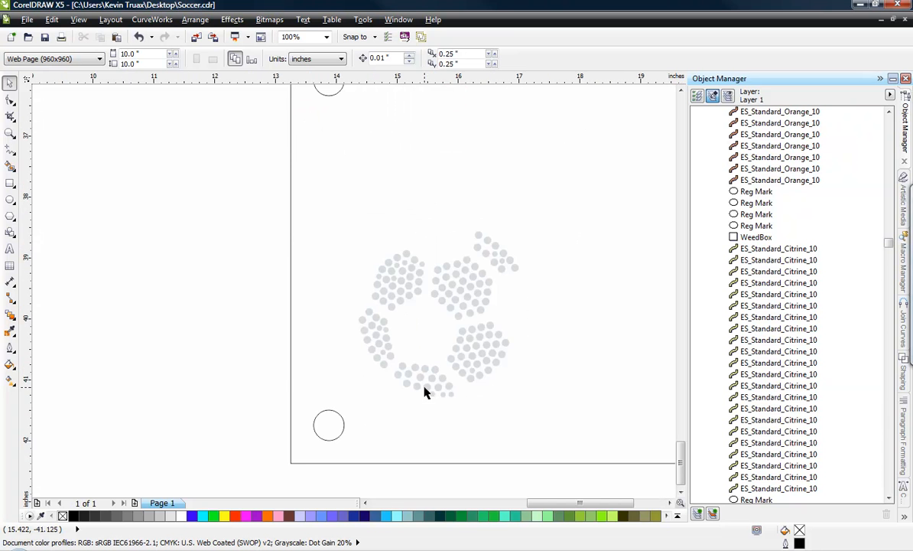
scroll(276, 424, "down", 2)
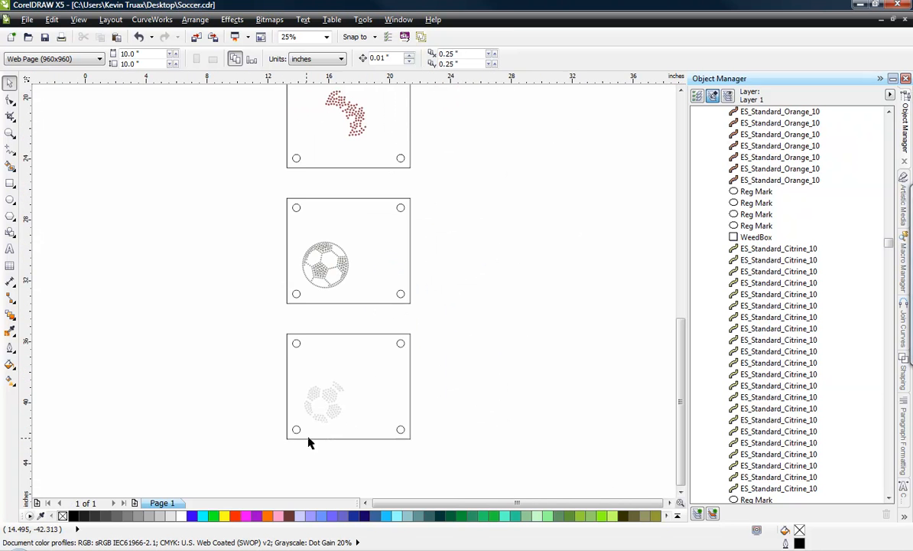
scroll(310, 442, "down", 1)
scroll(313, 438, "down", 1)
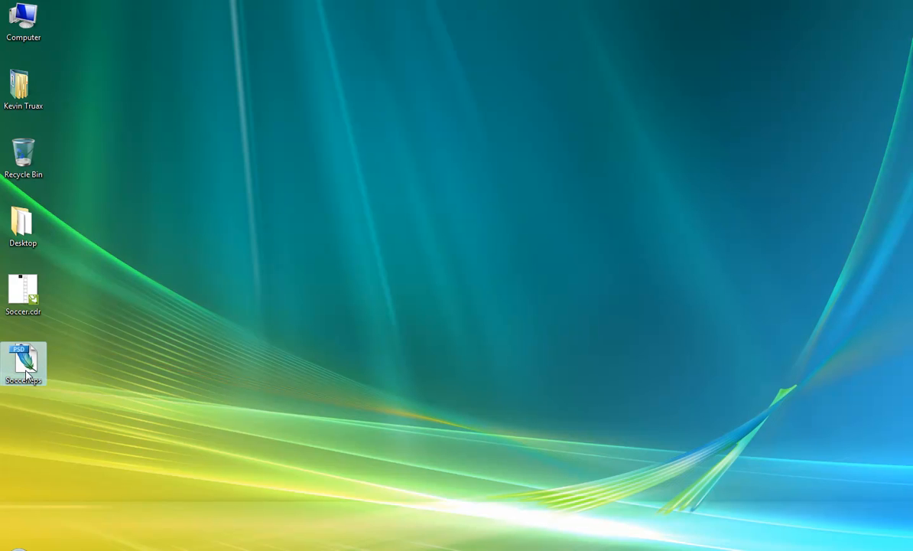
- Import the new Soccer.eps from the desktop as editable curves, placing it in empty space away from the existing template column
left_click_drag(26, 375, 504, 256)
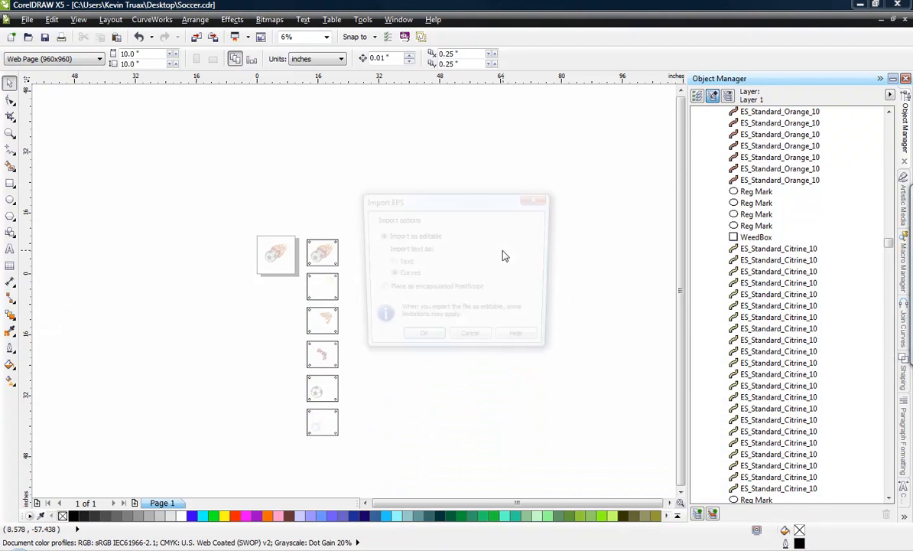
left_click(423, 332)
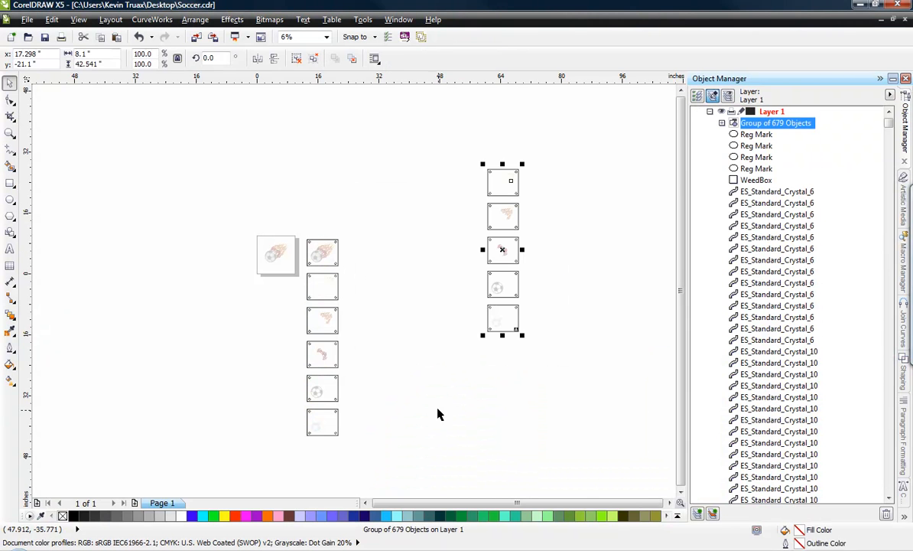
left_click(520, 153)
scroll(521, 224, "up", 4)
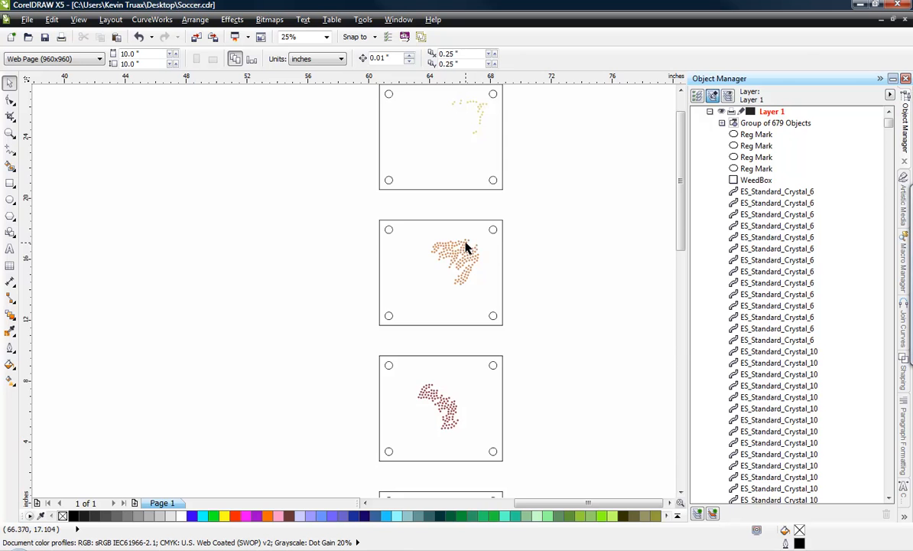
scroll(466, 246, "down", 2)
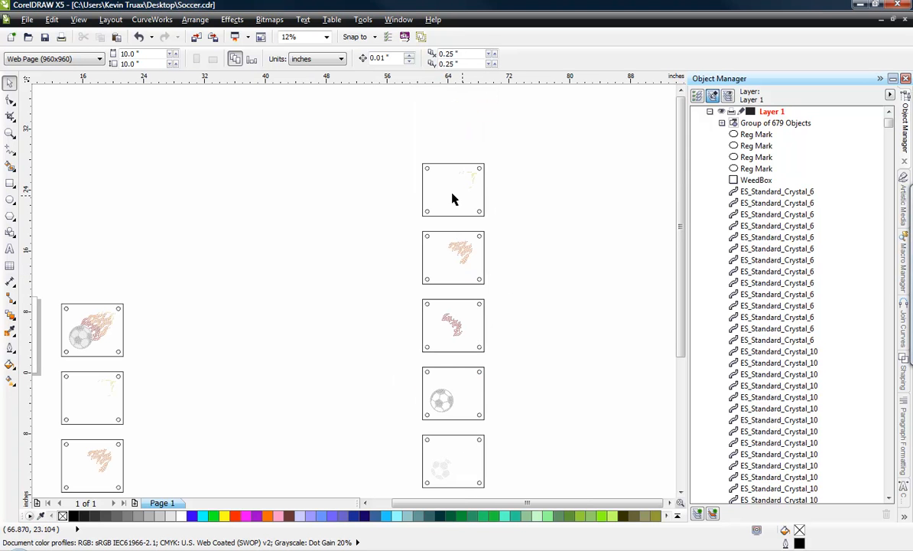
left_click_drag(408, 288, 493, 361)
left_click_drag(406, 367, 496, 430)
left_click_drag(404, 428, 500, 467)
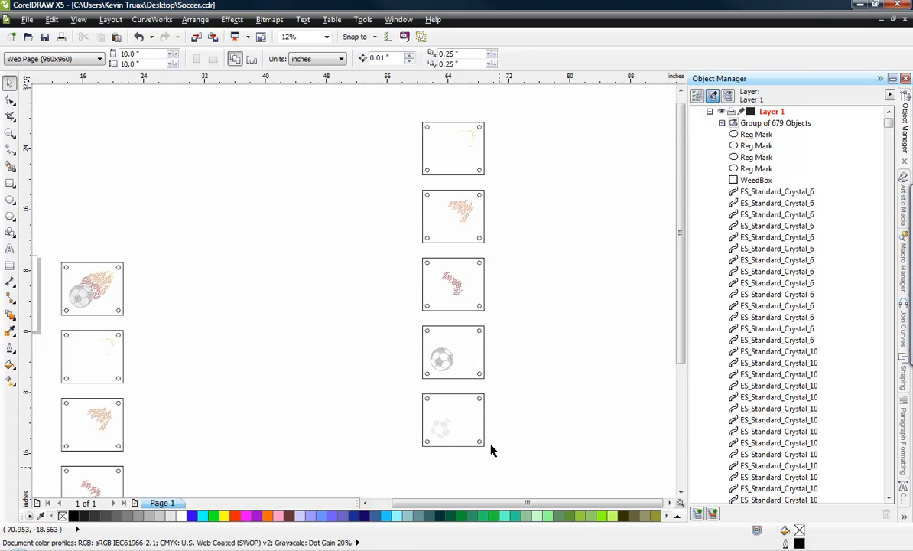
- Ungroup the imported column of color templates
right_click(481, 373)
left_click(514, 123)
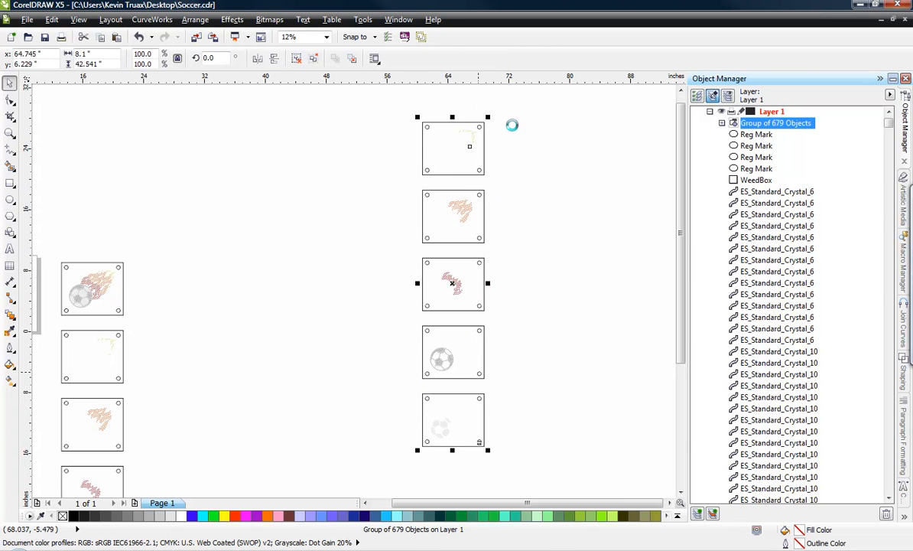
left_click(533, 240)
- Stack the four lower imported color templates onto the uppermost one, aligning their weed boxes and registration marks
left_click_drag(404, 387, 507, 473)
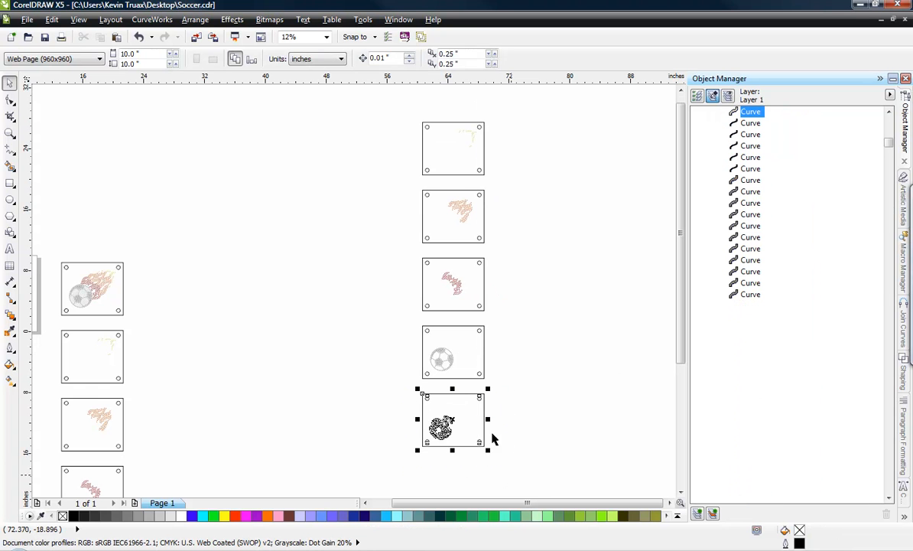
left_click_drag(483, 392, 483, 127)
left_click_drag(408, 182, 496, 246)
left_click_drag(486, 189, 486, 123)
left_click_drag(408, 240, 494, 320)
left_click_drag(485, 259, 484, 119)
left_click(395, 309)
left_click_drag(395, 308, 488, 398)
left_click_drag(484, 328, 484, 118)
left_click(494, 198)
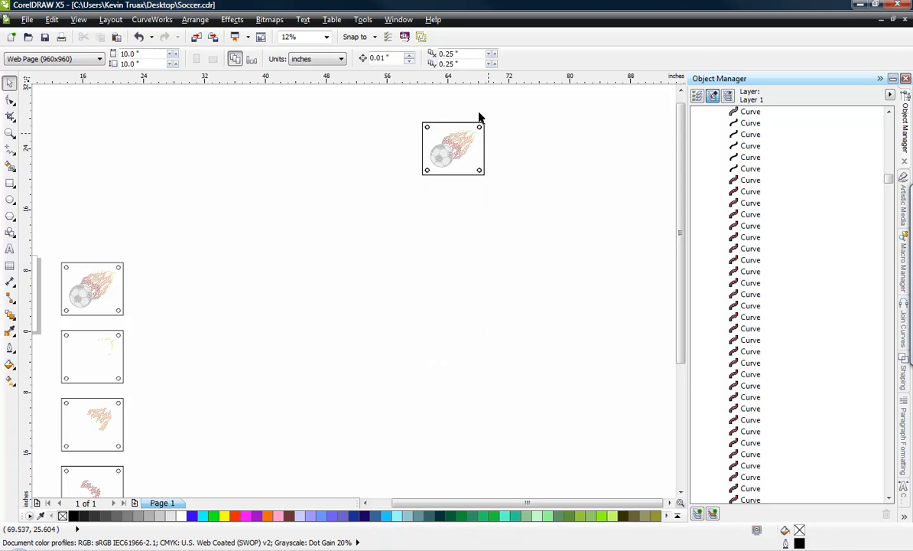
- Check the alignment of the stacked imported color templates, and delete the whole stack
scroll(479, 118, "up", 1)
scroll(329, 122, "up", 2)
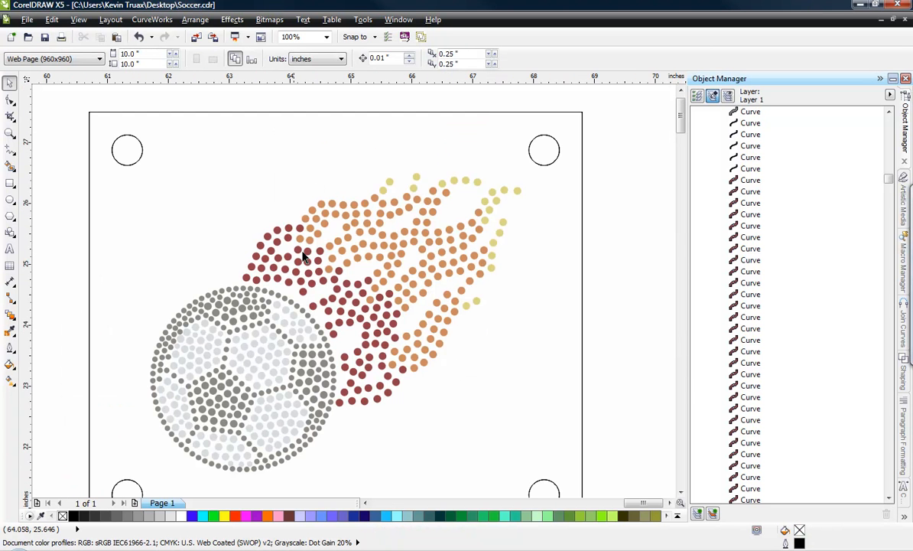
scroll(479, 307, "down", 1)
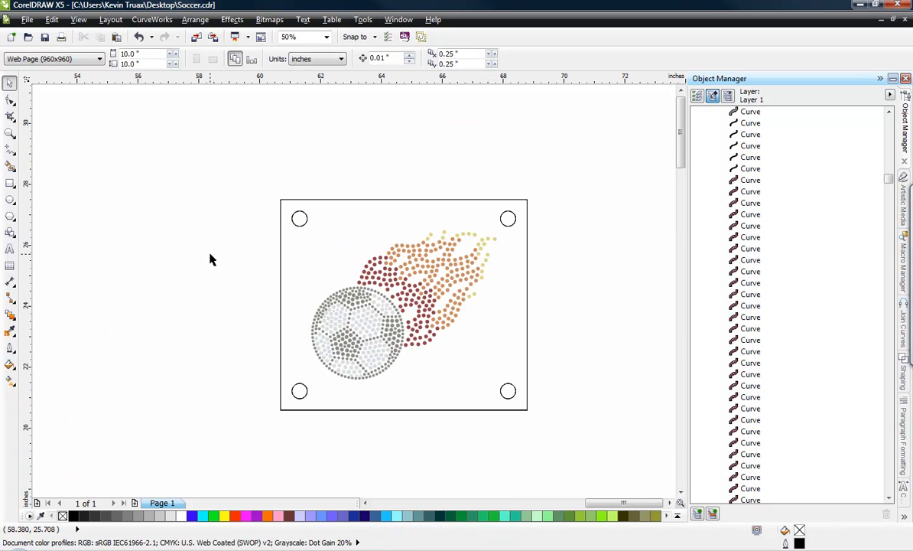
scroll(217, 260, "down", 1)
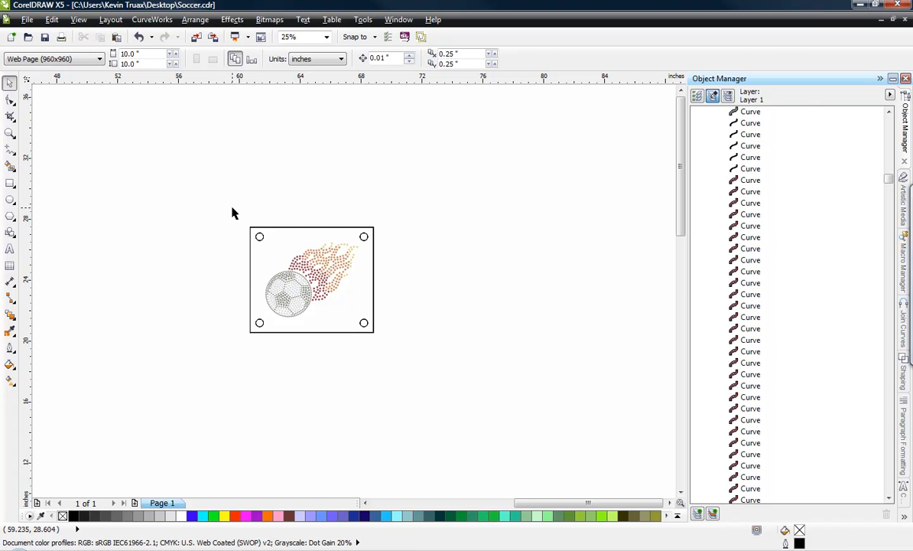
mouse_move(234, 213)
left_mouse_down()
mouse_move(380, 338)
mouse_move(403, 372)
left_mouse_up()
scroll(594, 289, "down", 2)
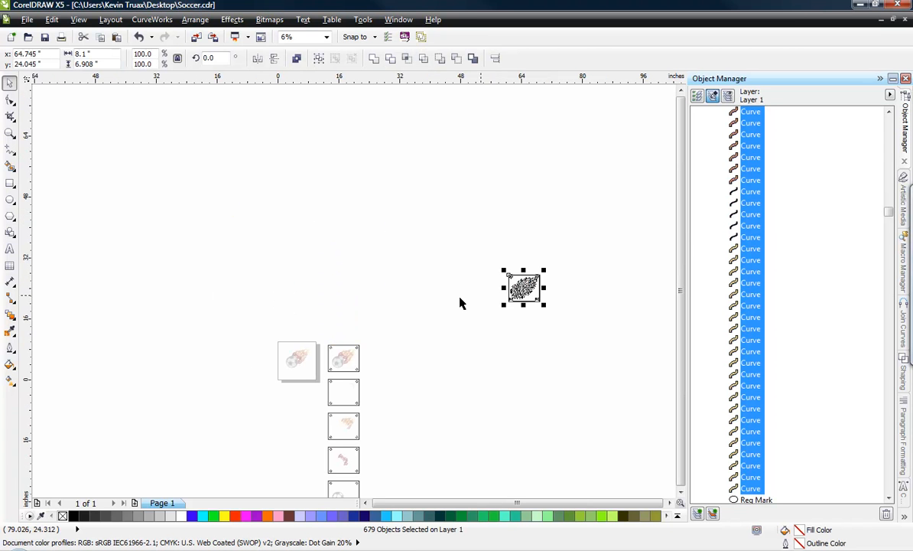
key("Delete")
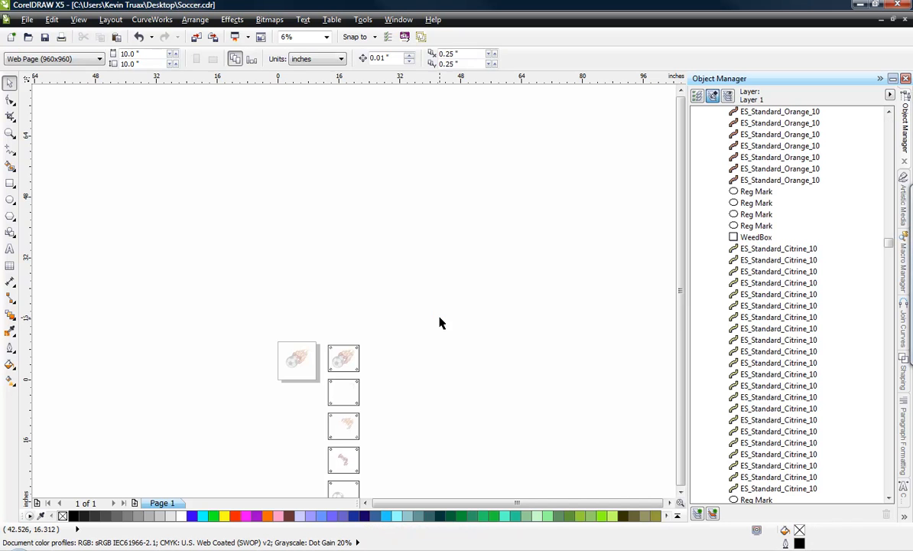
- Delete the complete and color-separated templates in the column beside the page
scroll(406, 286, "down", 1)
mouse_move(417, 283)
left_mouse_down()
mouse_move(359, 450)
mouse_move(367, 444)
left_mouse_up()
key("Delete")
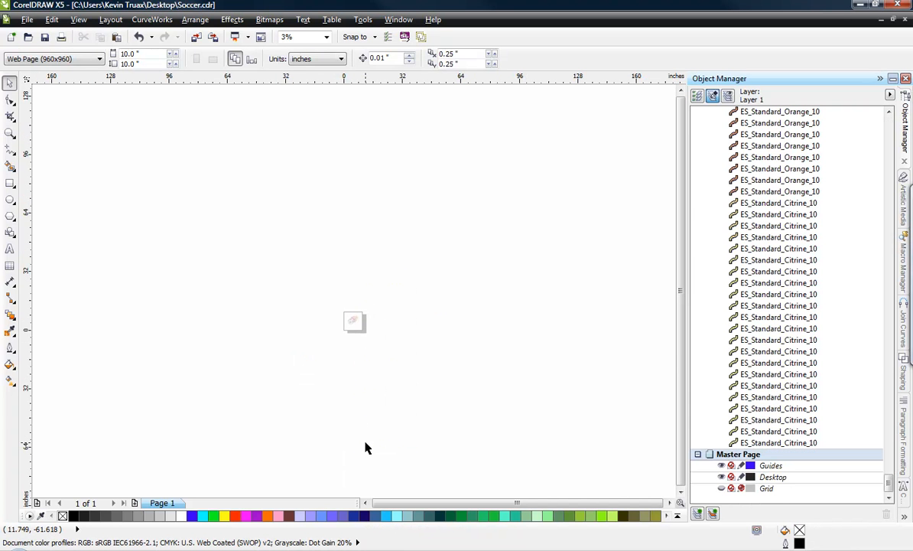
- Export the whole soccer-ball design with Easy Stone as combined EPS templates separated by color and size, replacing the existing file
scroll(356, 310, "up", 2)
scroll(377, 289, "up", 2)
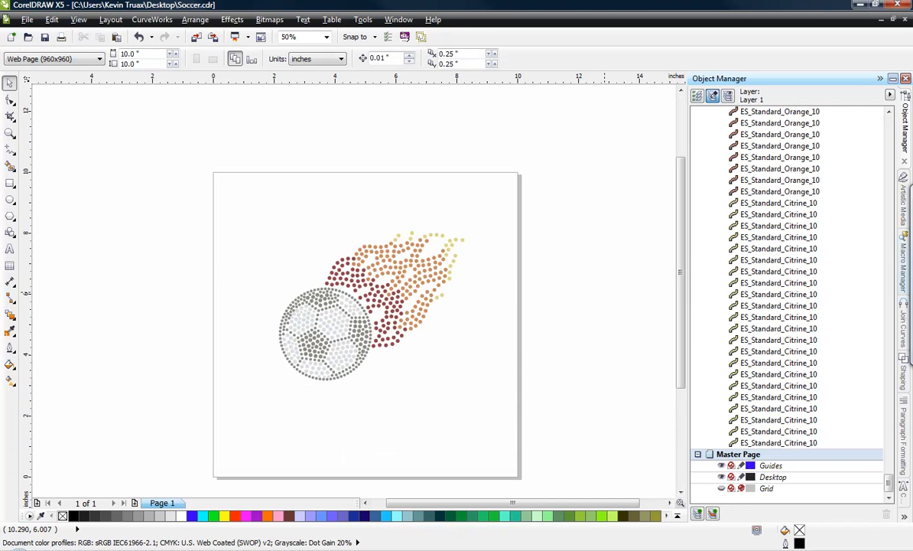
left_click_drag(912, 194, 646, 321)
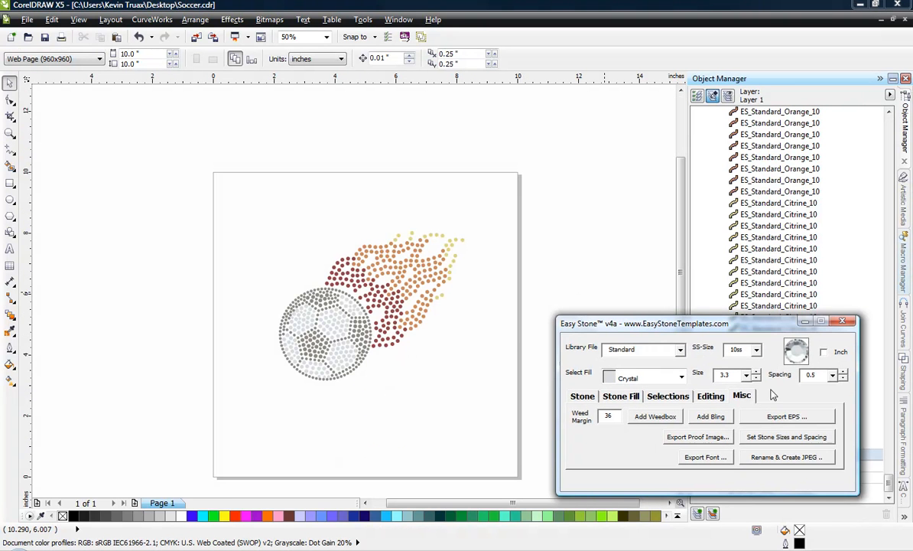
left_click(767, 416)
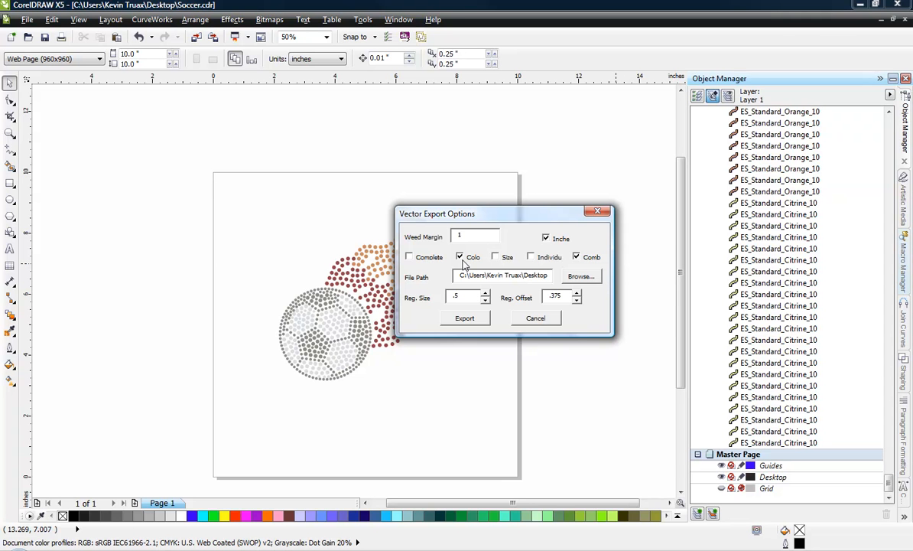
left_click(496, 258)
left_click(463, 319)
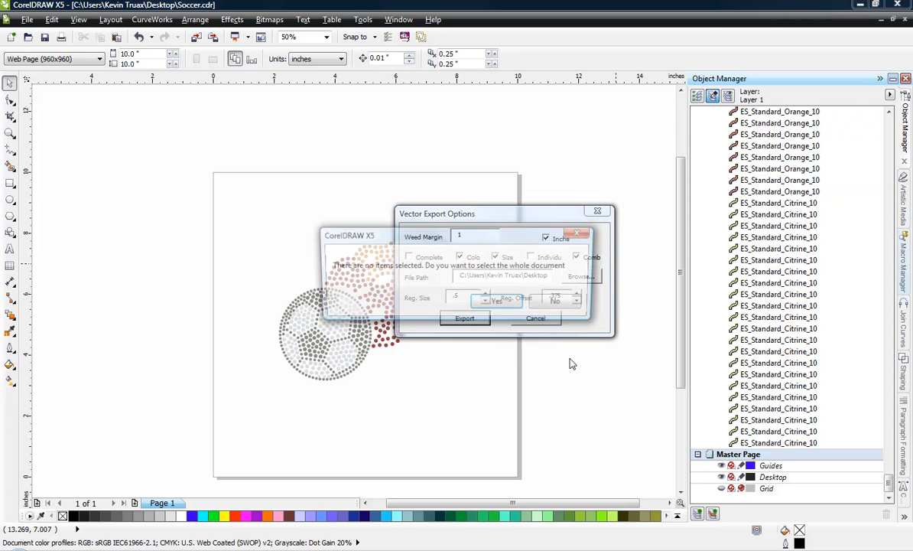
left_click(501, 304)
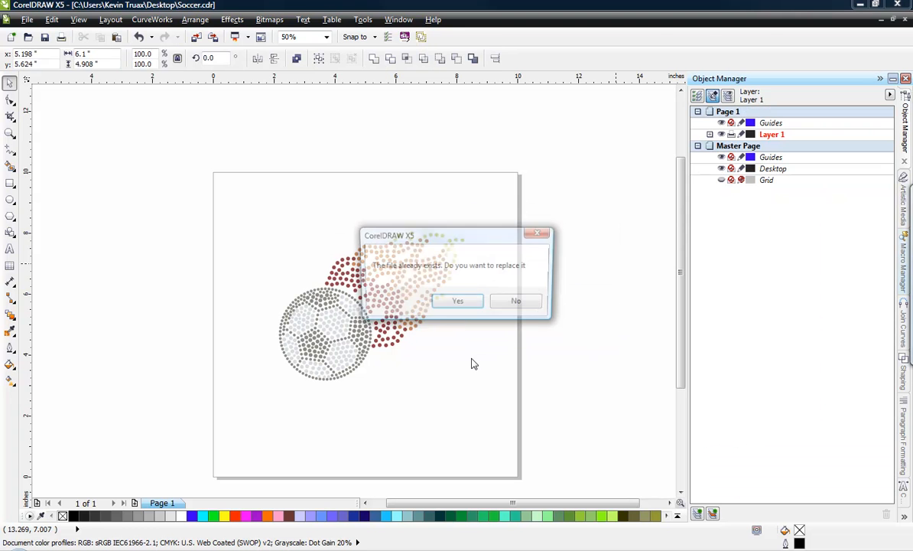
left_click(458, 302)
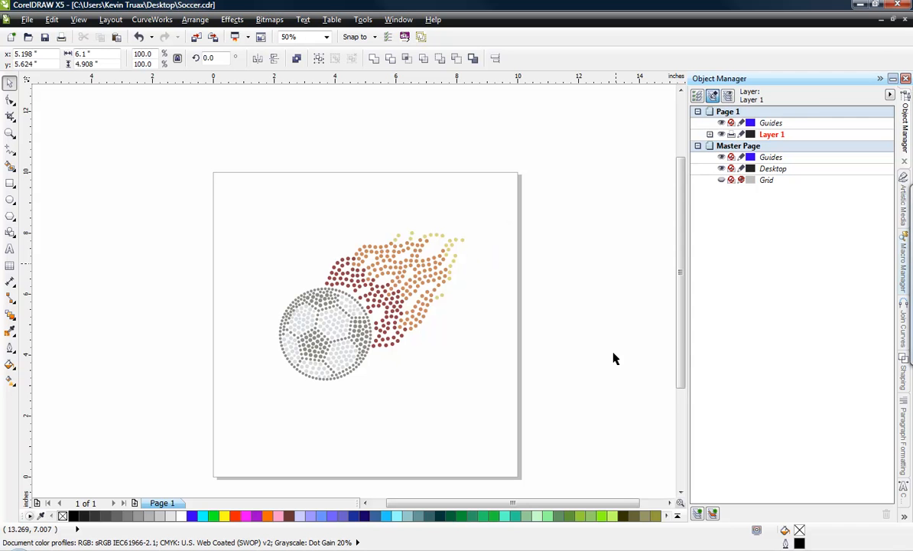
left_click(482, 306)
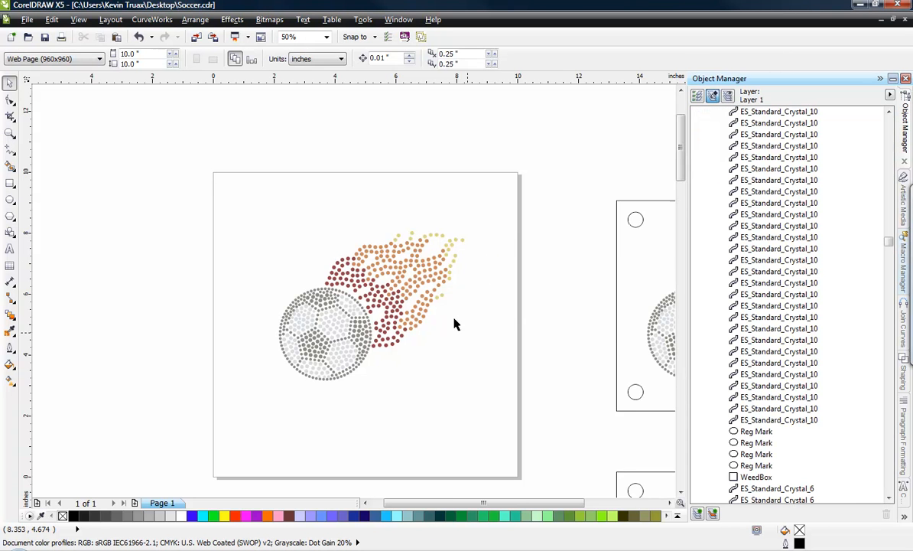
- Examine the complete template and each color-and-size separated template in the new column beside the page
scroll(175, 229, "down", 4)
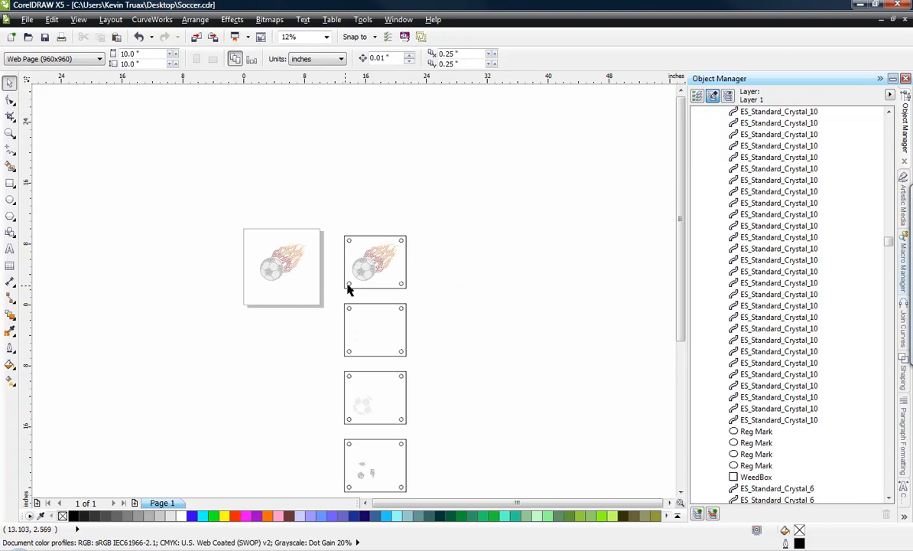
scroll(375, 264, "up", 2)
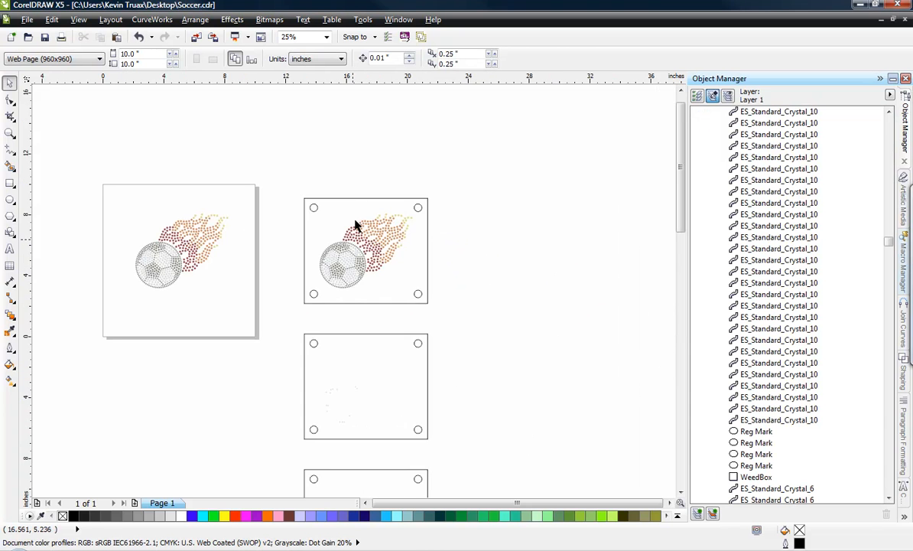
scroll(377, 201, "down", 2)
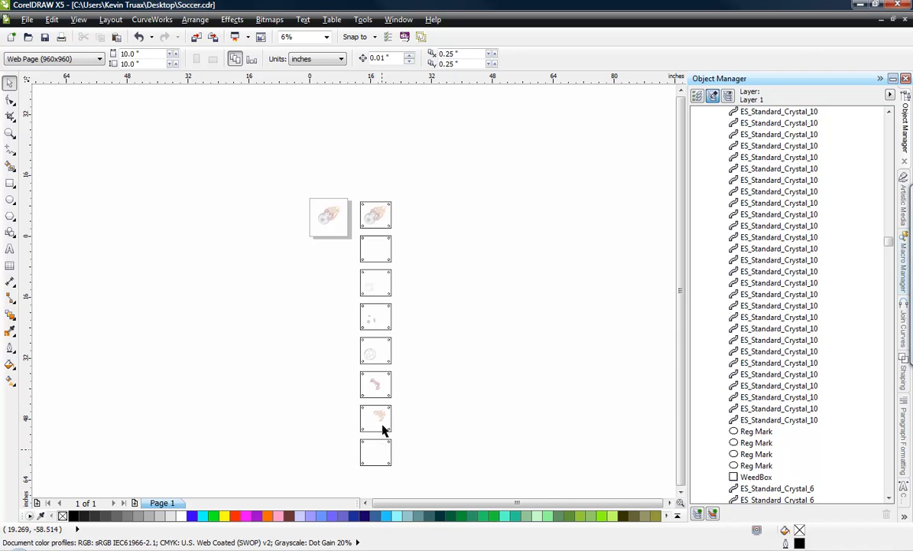
scroll(373, 349, "up", 1)
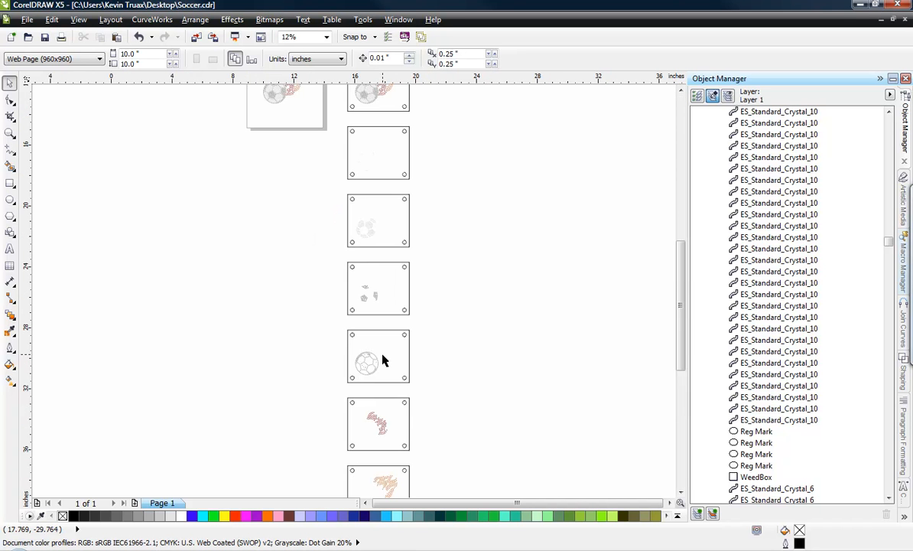
scroll(384, 360, "up", 3)
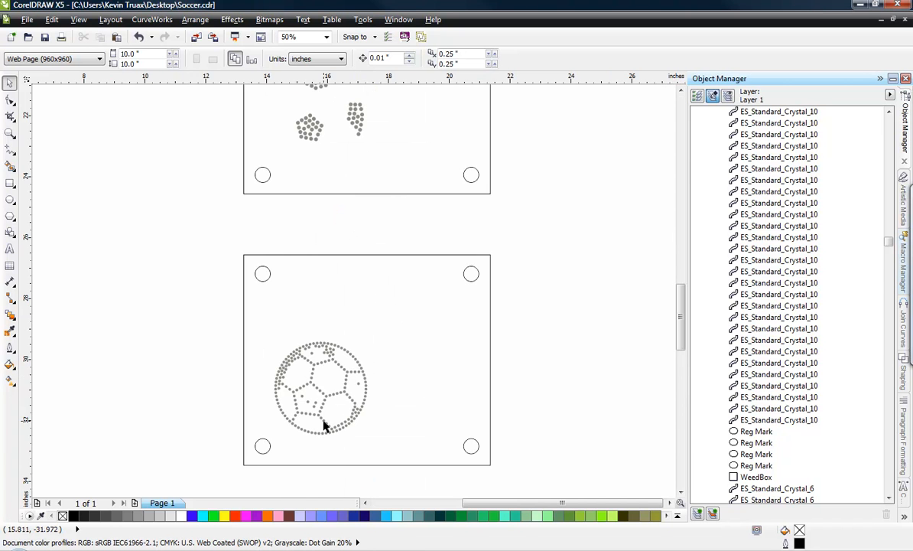
scroll(318, 394, "down", 2)
scroll(320, 289, "up", 2)
scroll(356, 361, "down", 1)
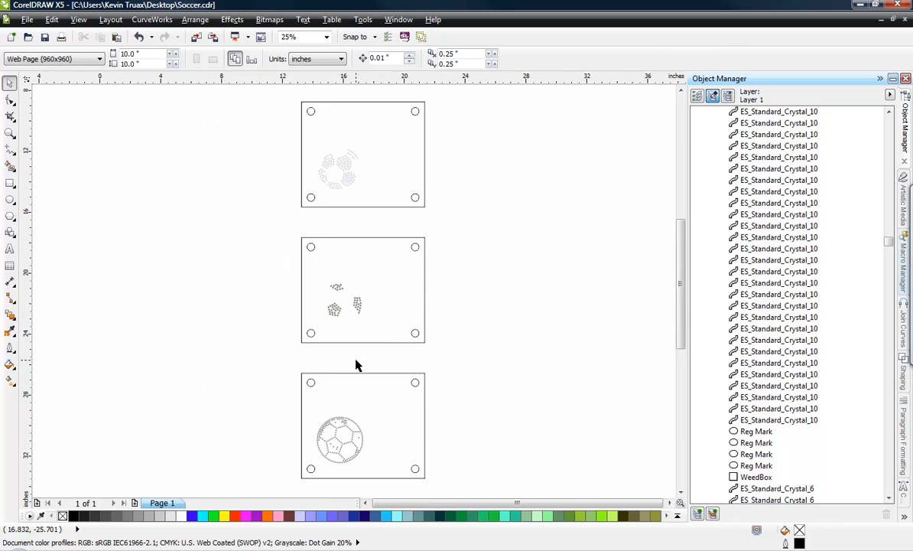
scroll(358, 192, "down", 1)
scroll(349, 203, "up", 2)
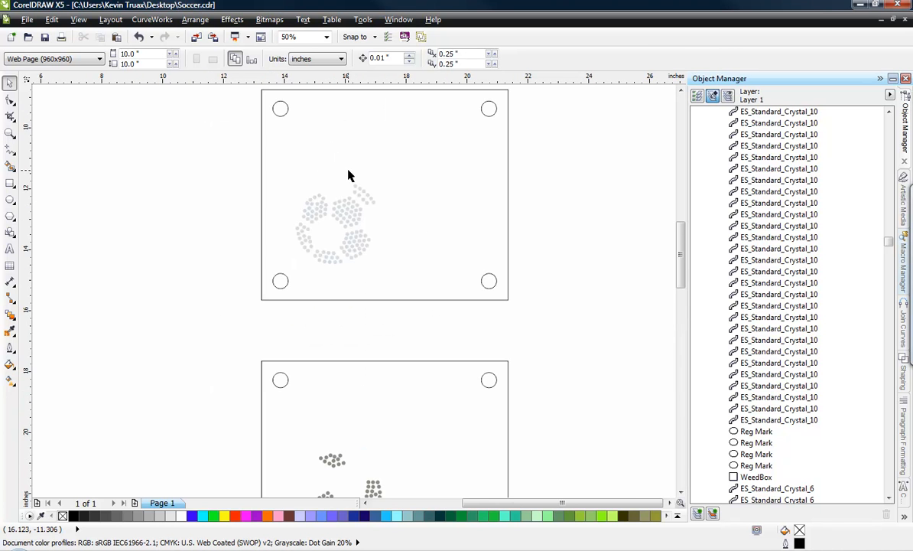
scroll(351, 214, "up", 1)
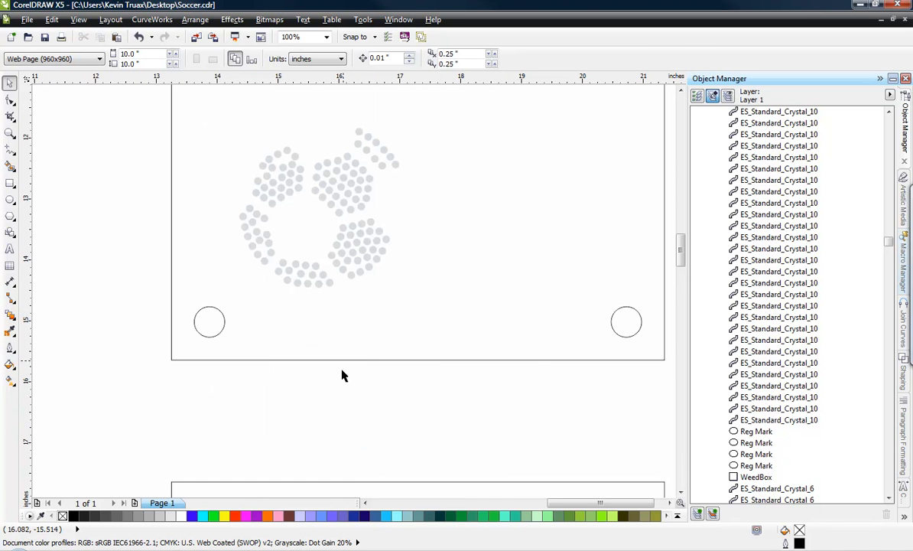
scroll(339, 404, "down", 1)
scroll(338, 417, "down", 2)
scroll(344, 315, "up", 2)
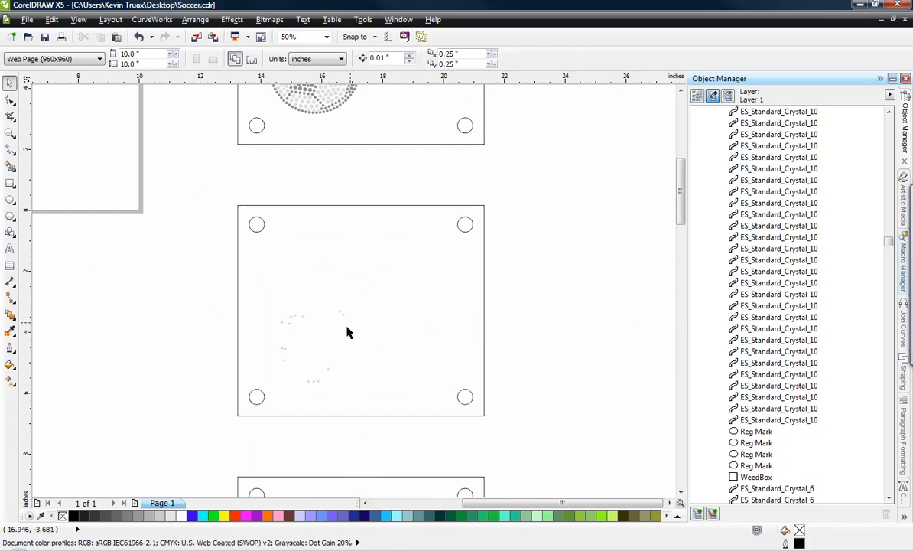
scroll(322, 368, "up", 1)
scroll(324, 337, "down", 1)
scroll(344, 289, "down", 2)
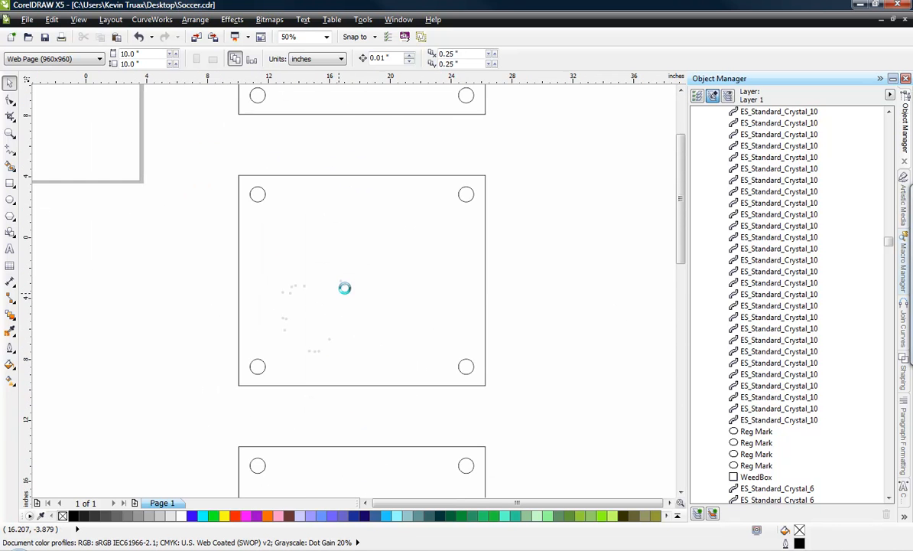
scroll(373, 285, "down", 1)
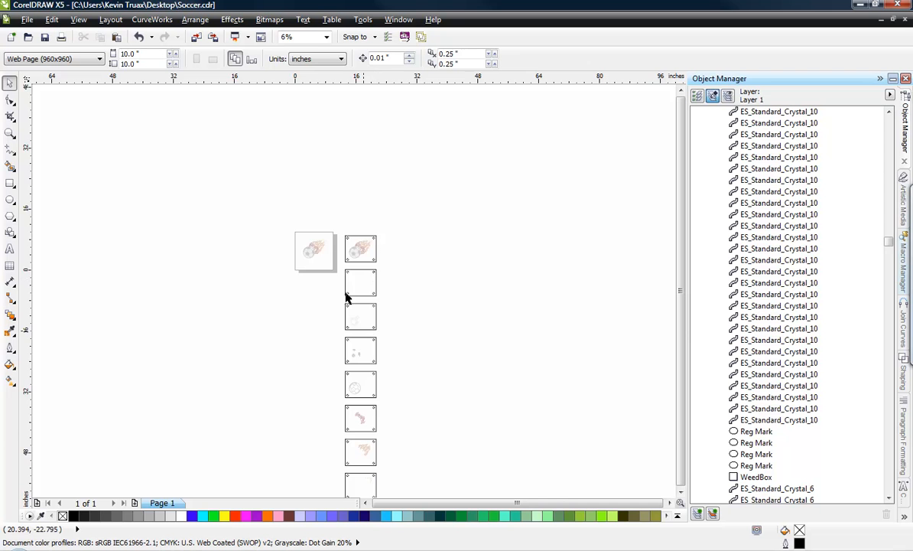
scroll(325, 251, "down", 1)
scroll(331, 339, "up", 1)
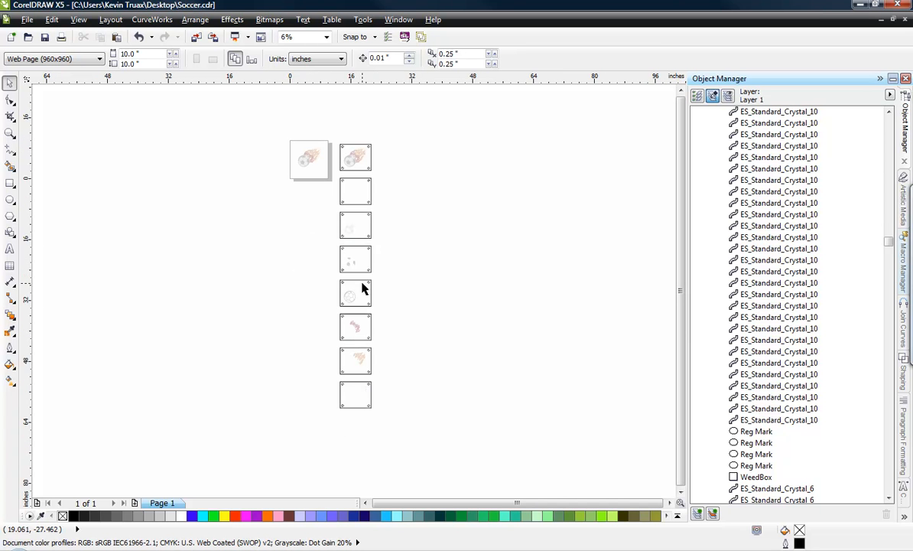
- Bring up Easy Stone and compare the object names of a Black Diamond 10 stone and a Black Diamond 6 stone in the object list
left_click_drag(912, 194, 601, 315)
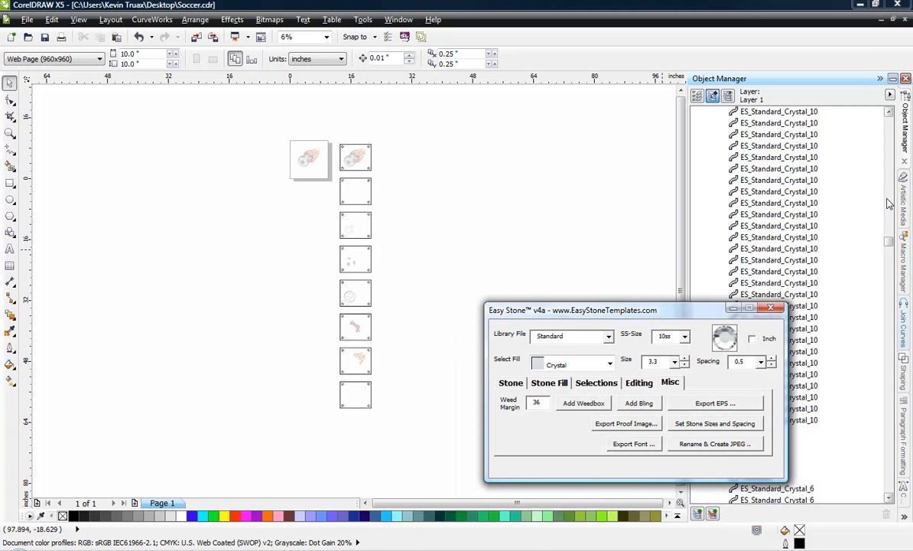
left_click(888, 120)
left_click(888, 121)
left_click(888, 123)
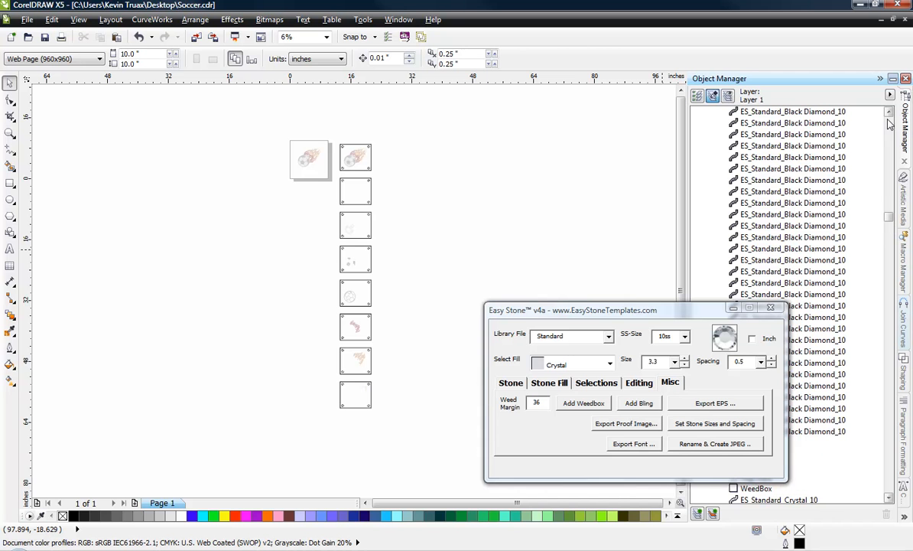
left_click(890, 124)
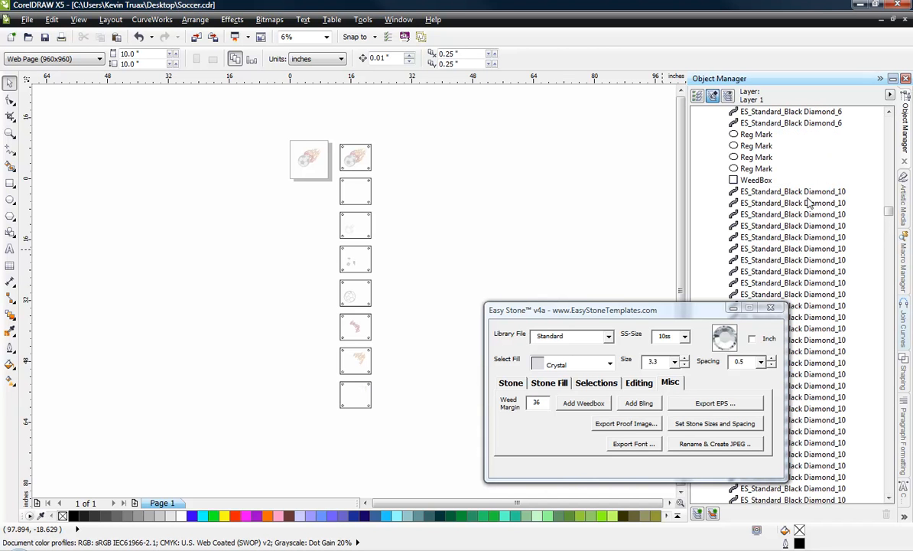
left_click(761, 191)
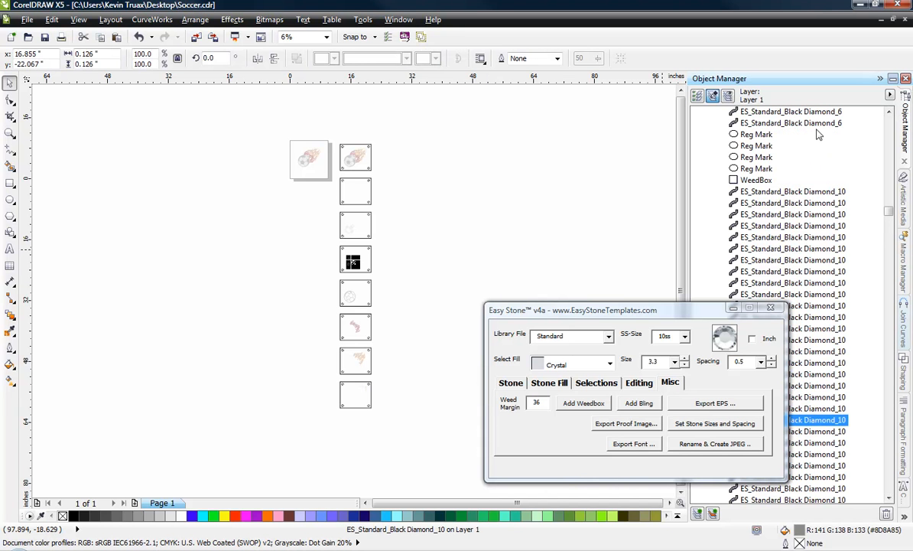
left_click(788, 124)
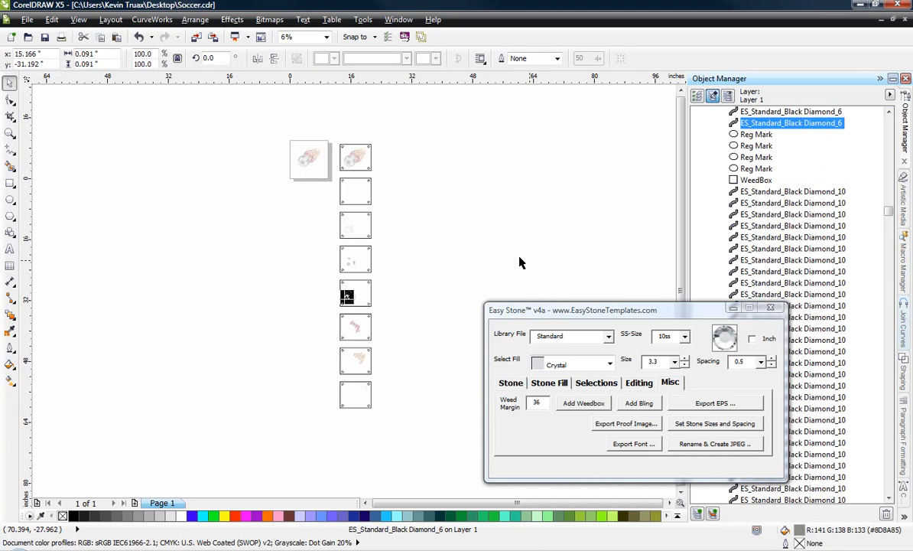
left_click(486, 243)
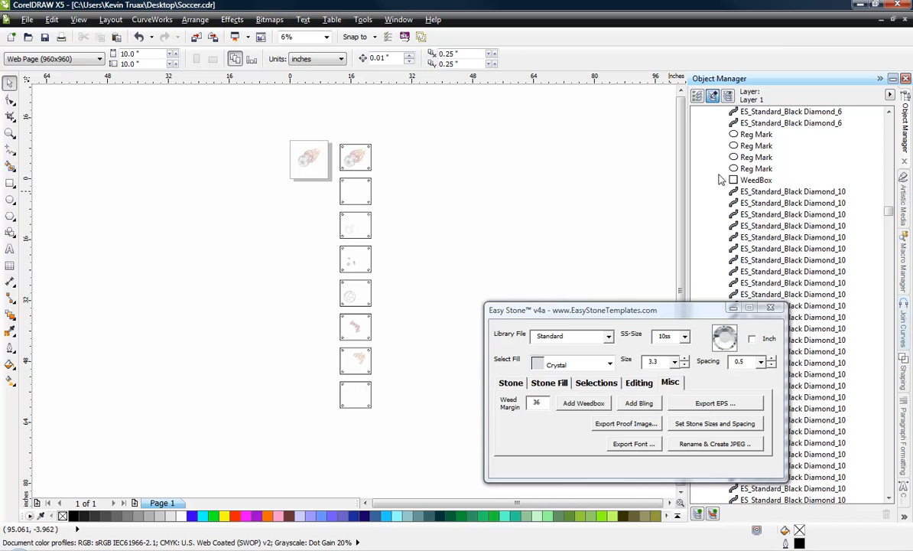
- Delete the entire column of color-and-size separated templates beside the page
left_click_drag(413, 116, 334, 467)
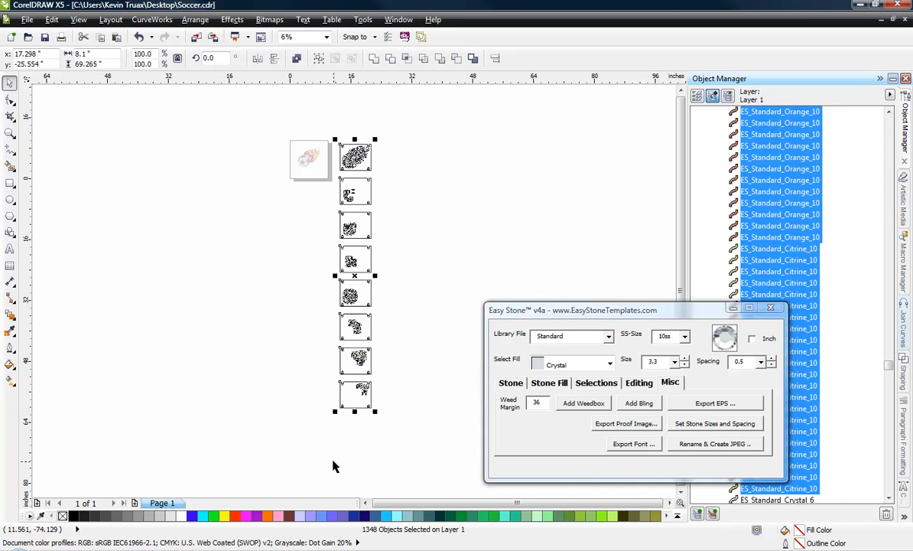
key("Delete")
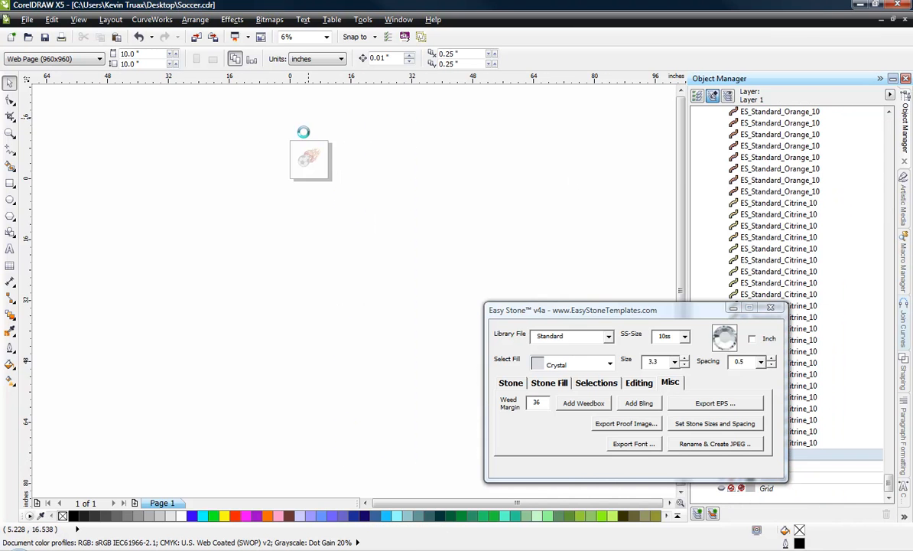
- Export the whole soccer-ball design with Easy Stone as individual EPS files separated by color and size, with a 1-inch weed margin, to the desktop
scroll(302, 129, "up", 3)
scroll(332, 262, "up", 1)
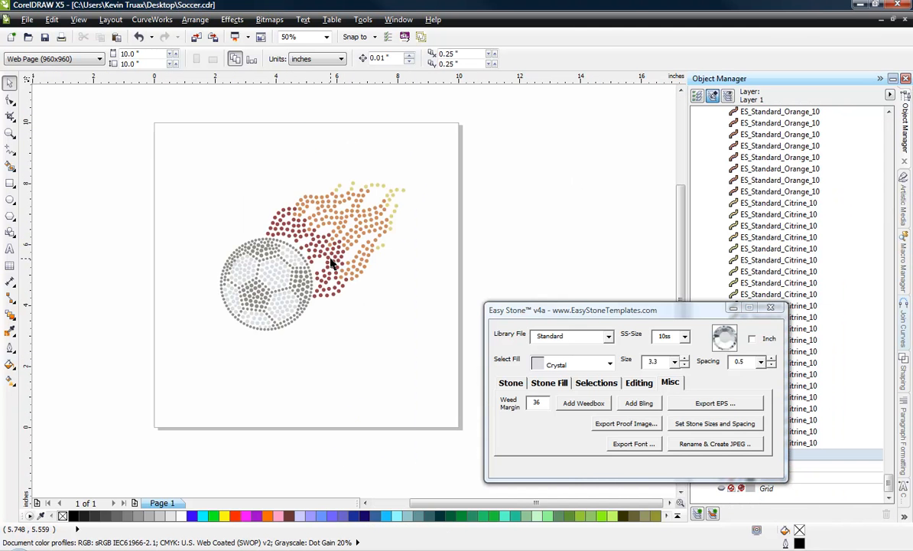
left_click_drag(138, 140, 419, 359)
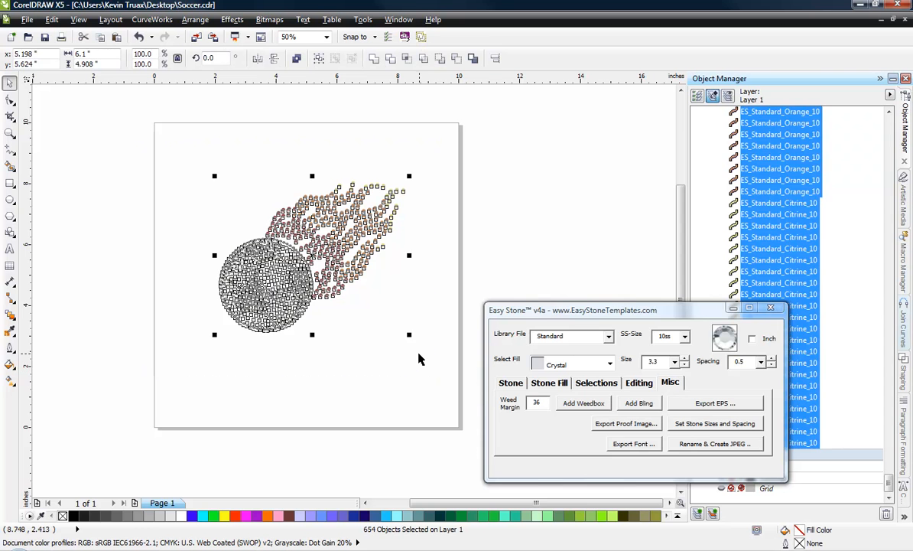
left_click(709, 404)
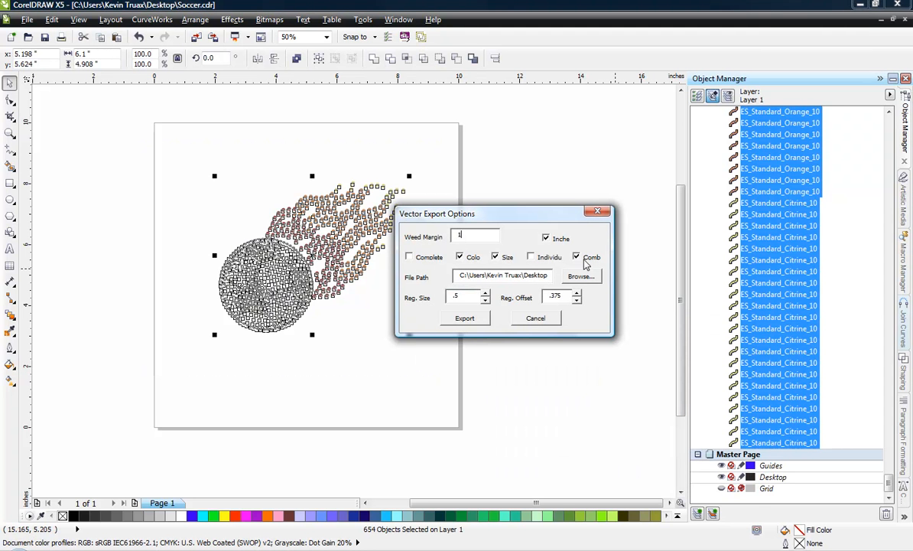
left_click(543, 260)
left_click(494, 258)
left_click_drag(534, 278, 550, 276)
left_click(474, 321)
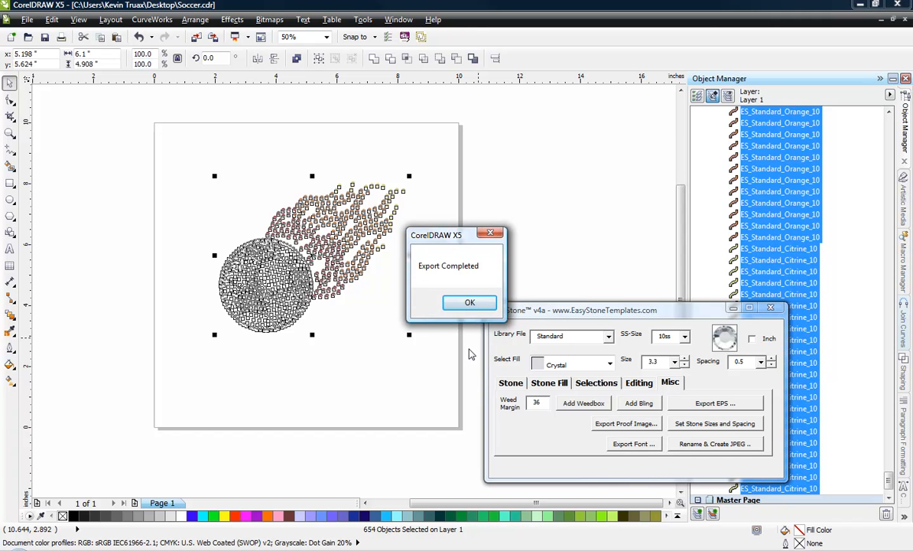
left_click(469, 303)
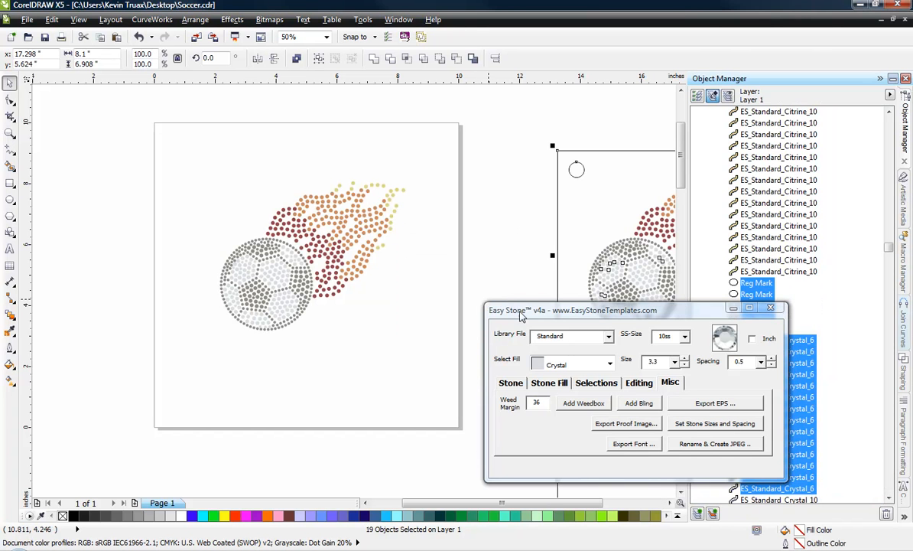
- Move Easy Stone out of the way and examine the complete and separated templates in the new column beside the page
left_click_drag(520, 316, 912, 279)
left_click(425, 285)
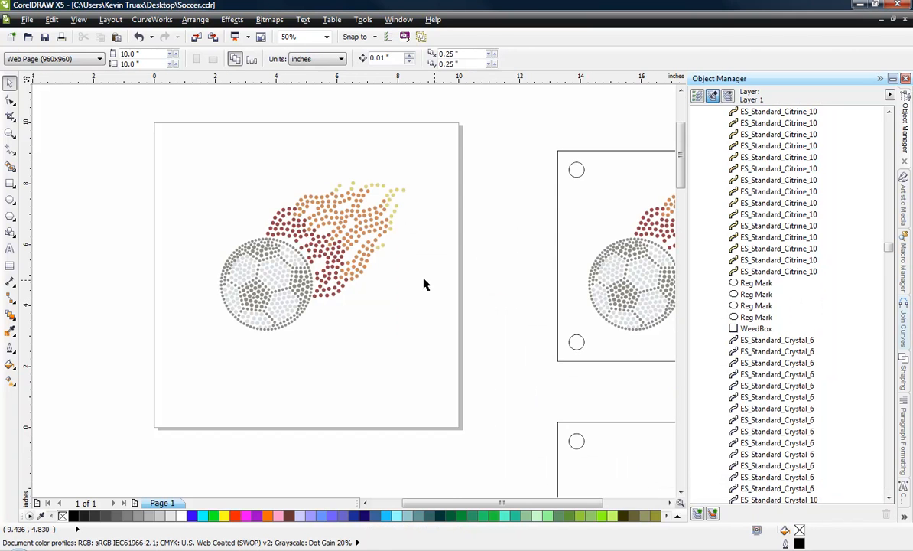
scroll(424, 284, "down", 2)
scroll(414, 260, "down", 1)
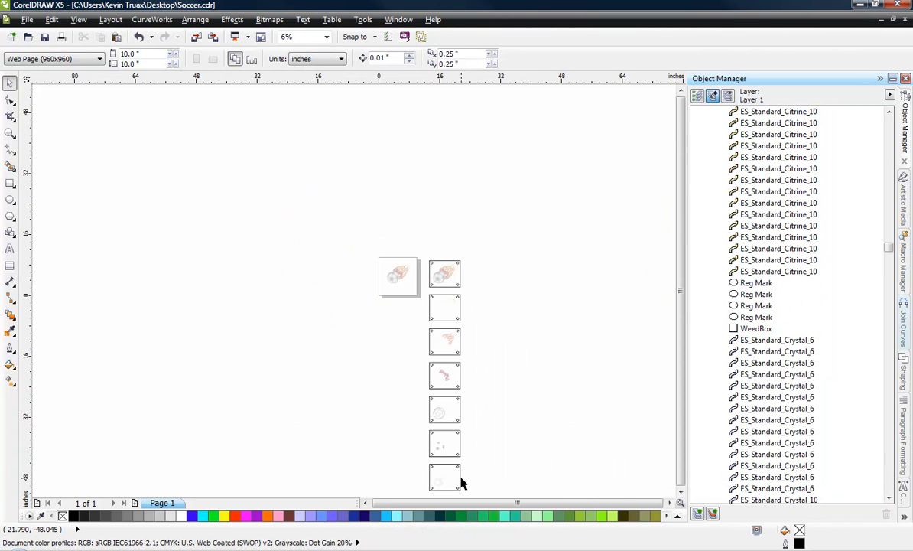
scroll(449, 453, "up", 1)
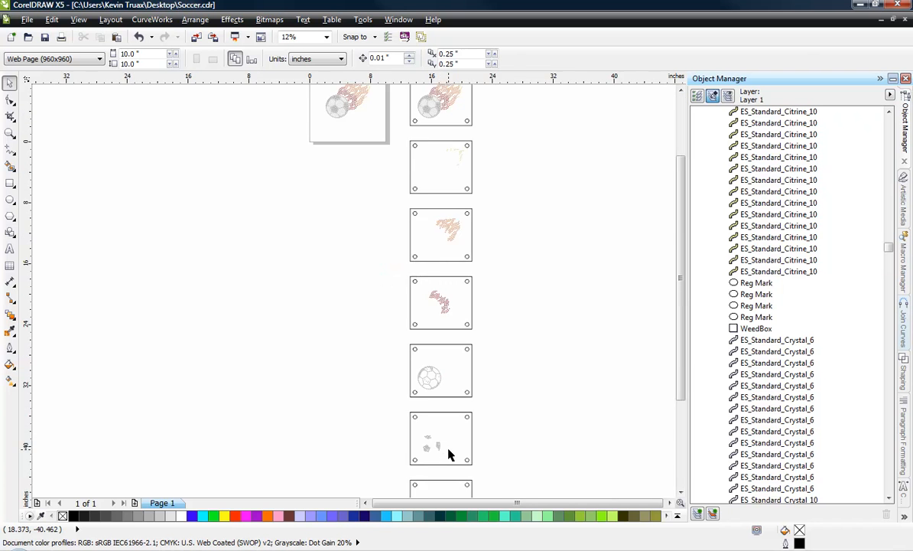
scroll(419, 298, "down", 1)
scroll(438, 286, "down", 1)
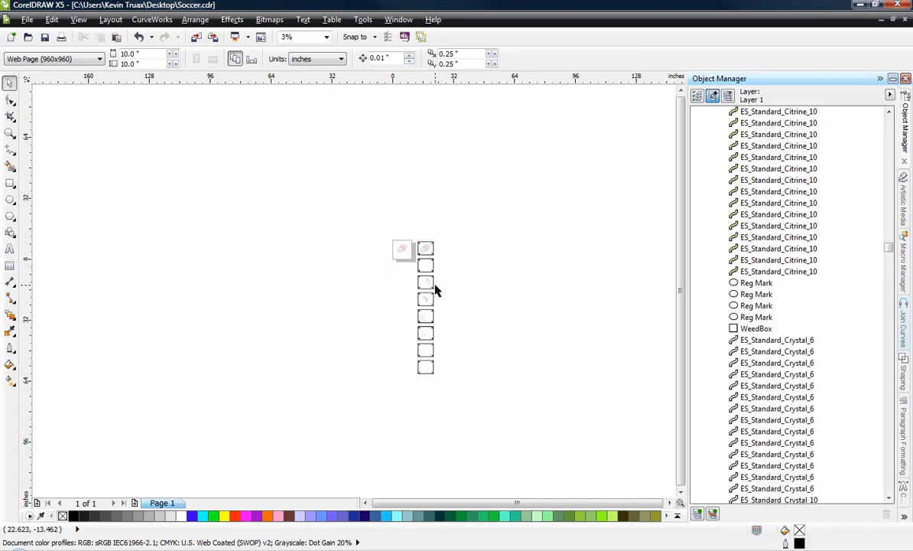
scroll(437, 290, "up", 1)
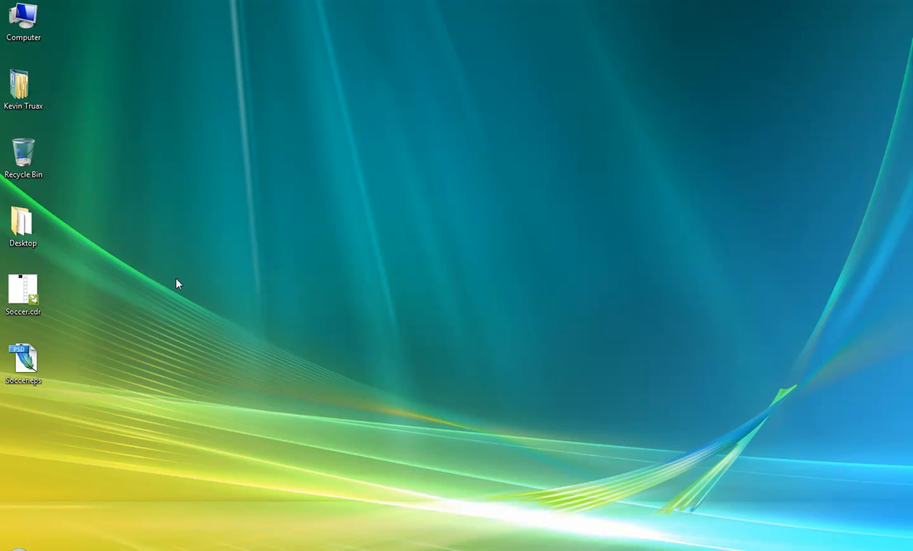
- Refresh the desktop and move Soccer_Black Diamond_6.eps into open desktop space
right_click(173, 280)
left_click(209, 315)
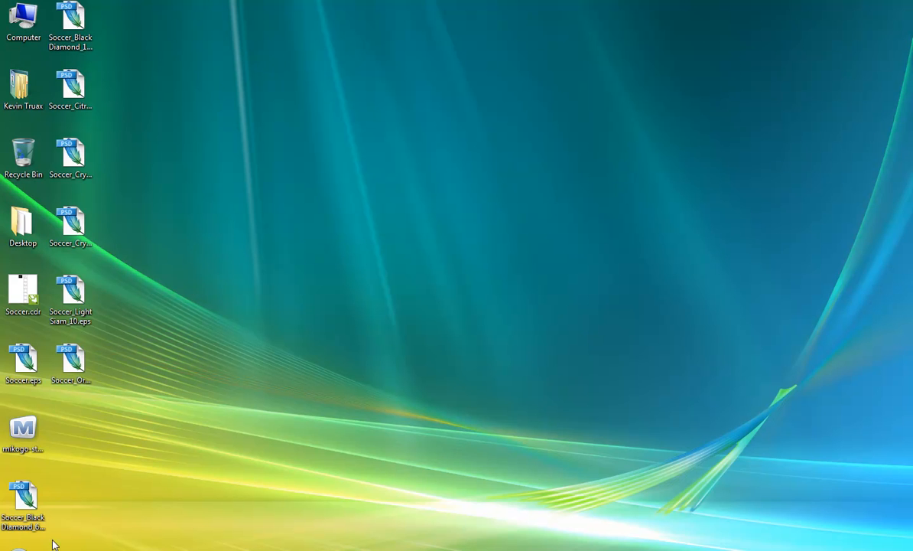
left_click_drag(30, 511, 276, 138)
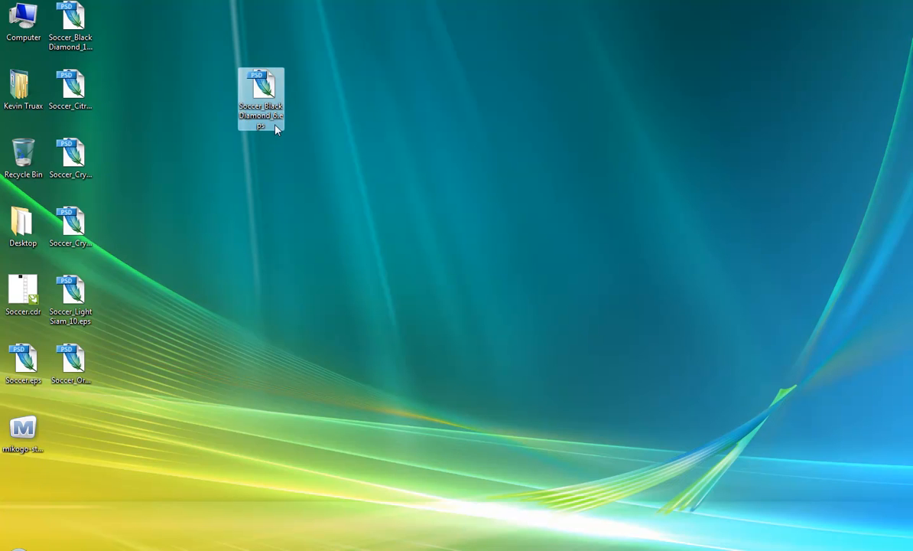
- Import Soccer_Black Diamond_6.eps from the desktop into the CorelDRAW drawing, in the empty area beyond the template column
left_click_drag(268, 95, 491, 202)
left_click(420, 341)
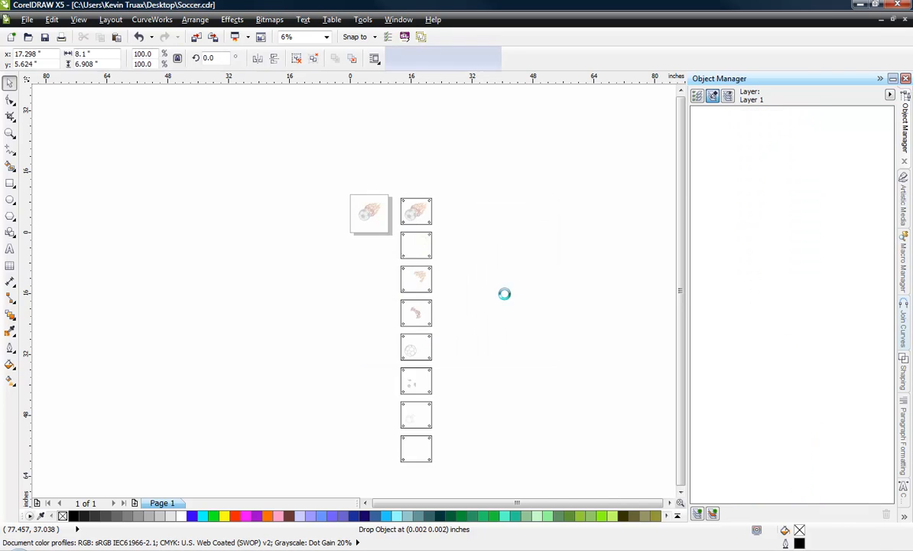
scroll(467, 291, "up", 7)
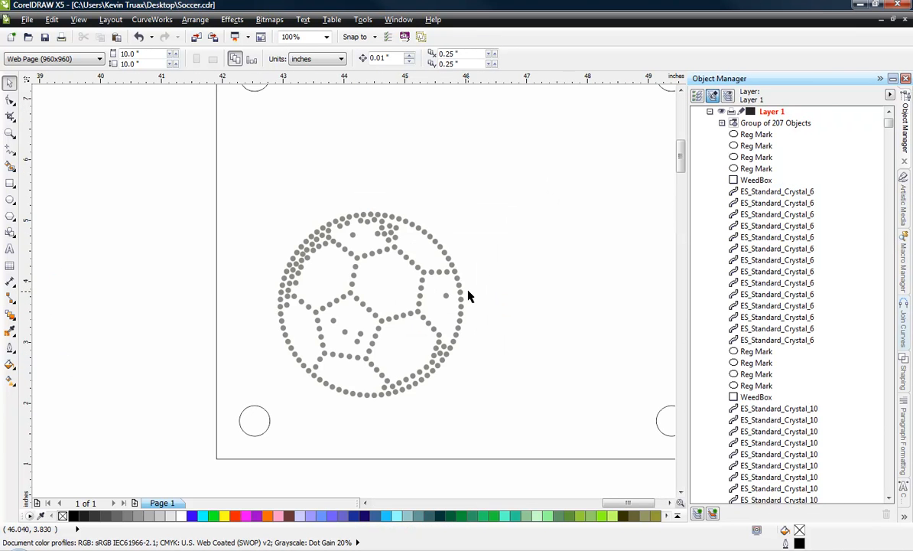
scroll(419, 286, "down", 2)
- Return to the desktop and line up the Orange 10, Light Siam 10, Crystal 10 and Crystal 6 EPS files in one column
left_click(861, 6)
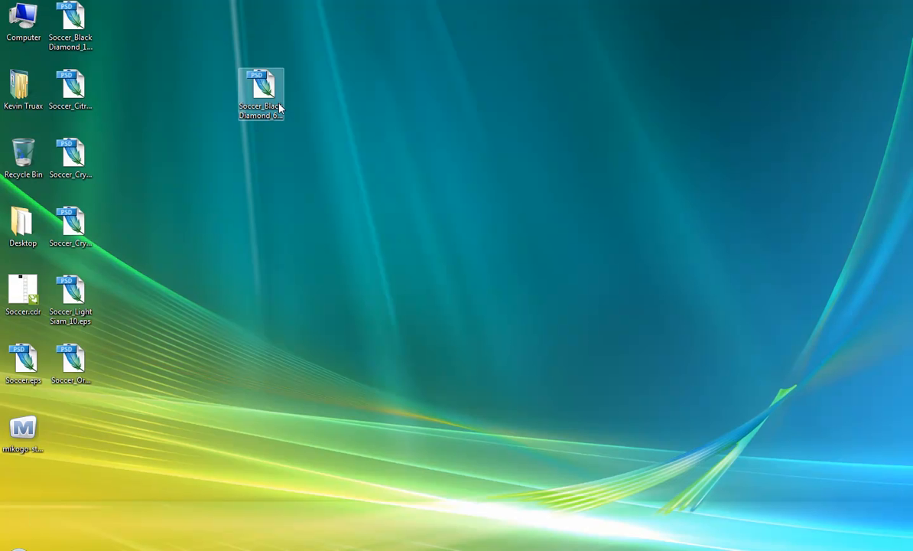
left_click(65, 362)
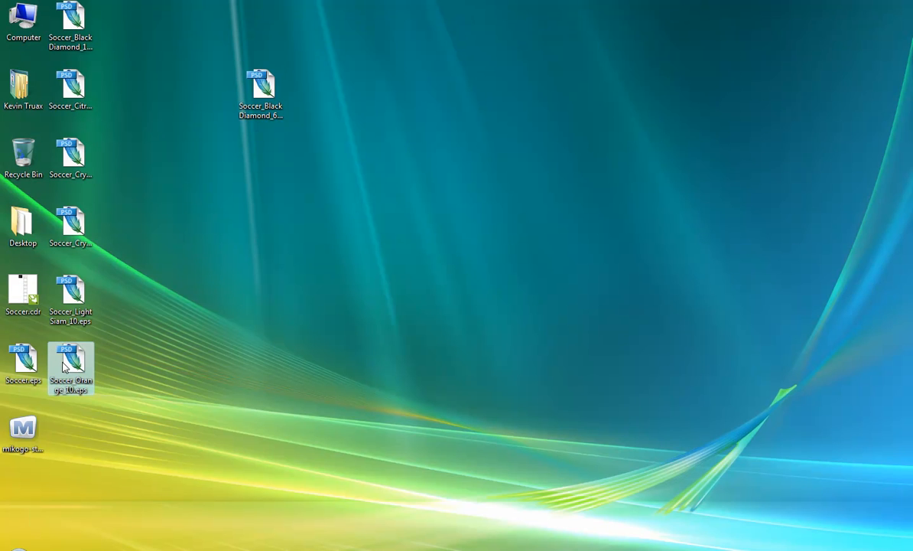
left_click_drag(65, 366, 350, 235)
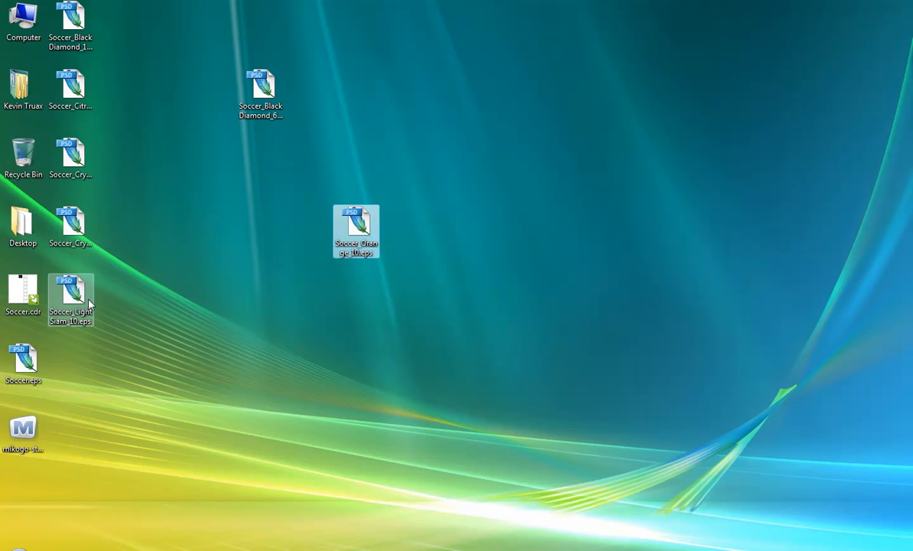
left_click(75, 303)
left_click_drag(76, 303, 344, 315)
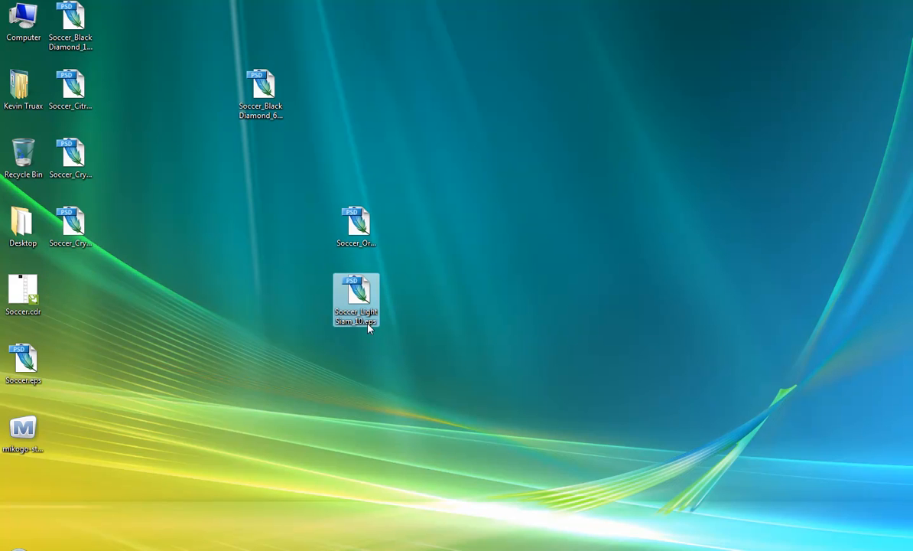
left_click(74, 221)
left_click_drag(71, 239, 360, 366)
left_click_drag(76, 165, 354, 431)
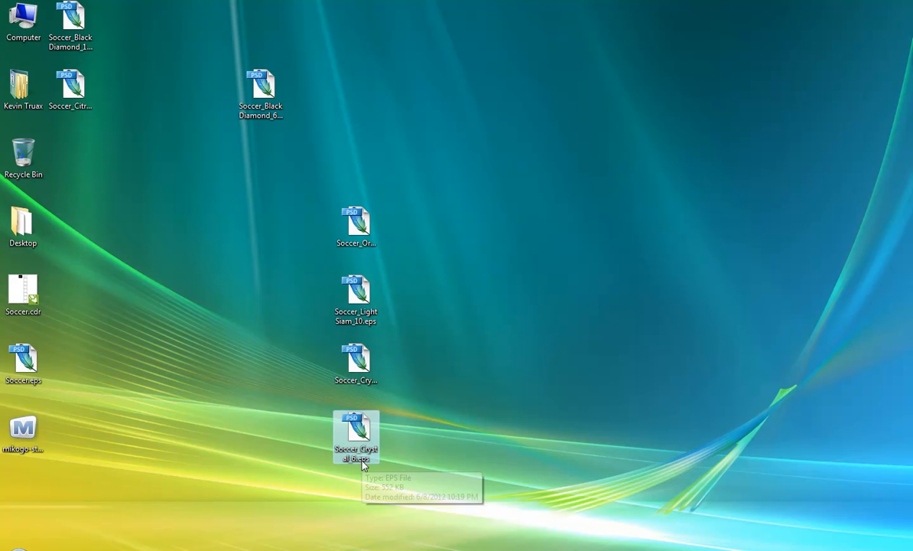
- Place the Citrine 10 and Black Diamond 10 EPS files in the Orange file's row, with Black Diamond 6 directly above Black Diamond 10
left_click(261, 90)
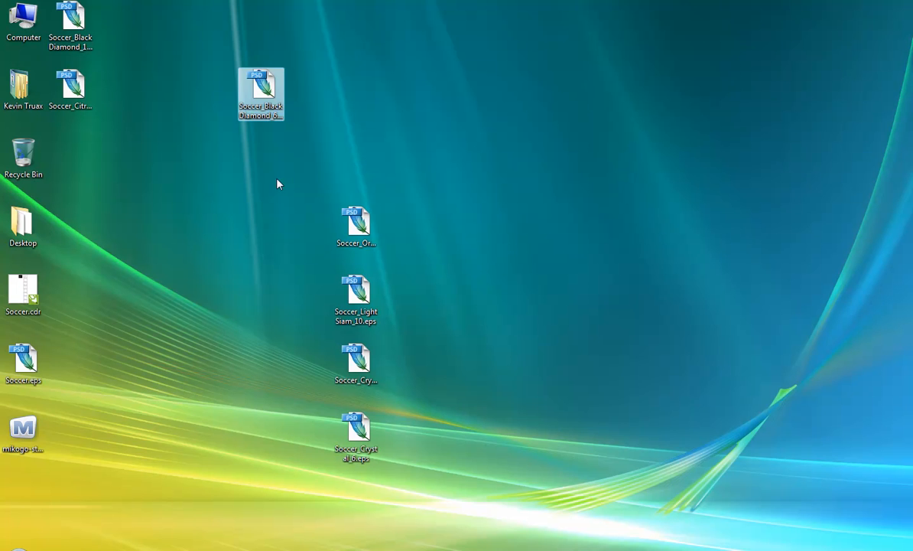
left_click_drag(71, 91, 306, 229)
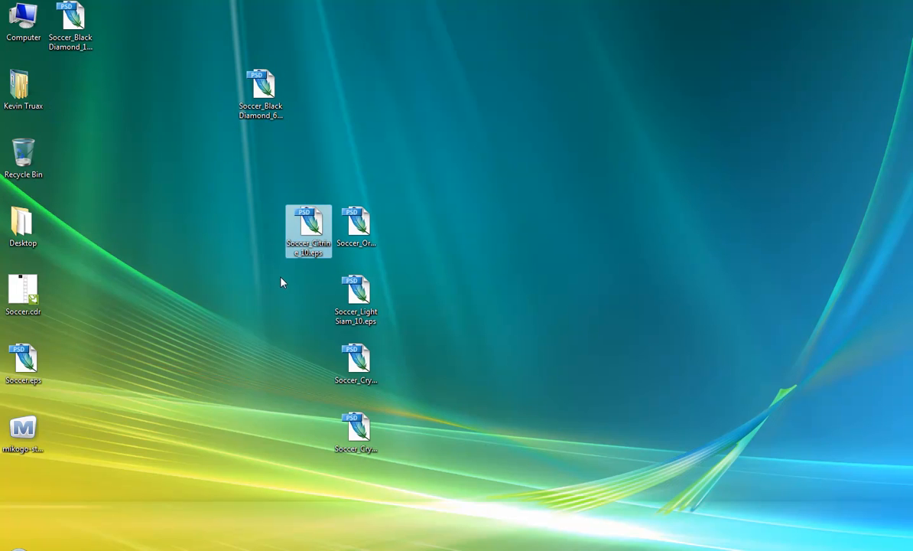
left_click(75, 23)
left_click_drag(74, 23, 254, 228)
left_click(233, 321)
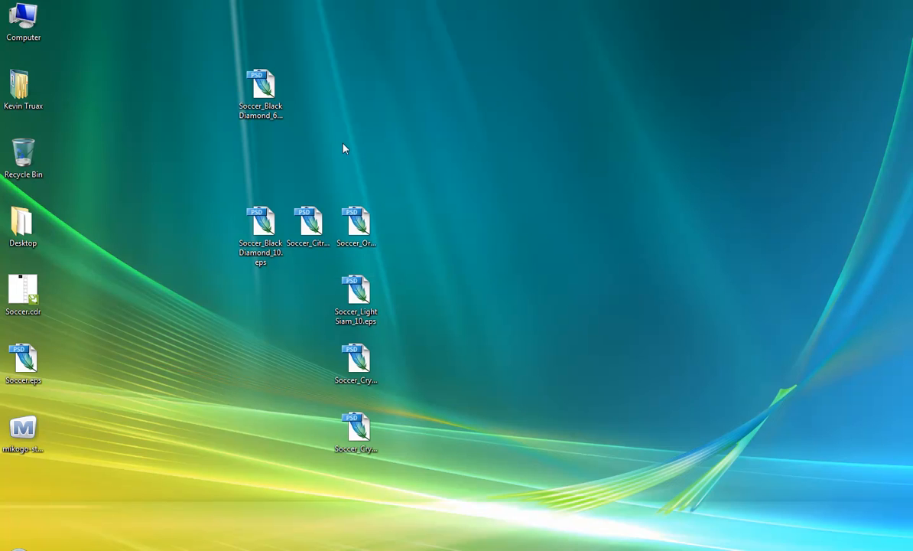
left_click_drag(275, 99, 280, 170)
left_click(328, 165)
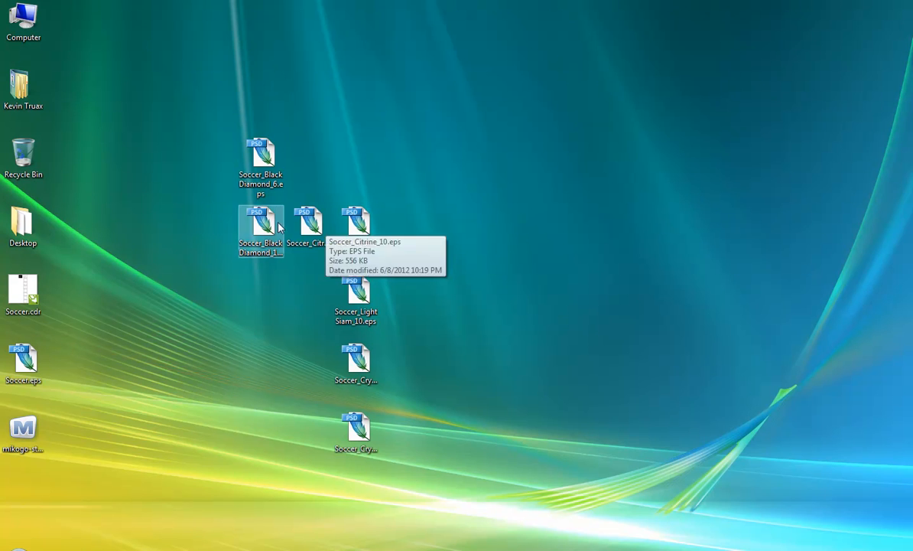
- Check the color and stone size in the names of the individually exported soccer EPS files on the desktop
left_click(258, 157)
left_click(260, 226)
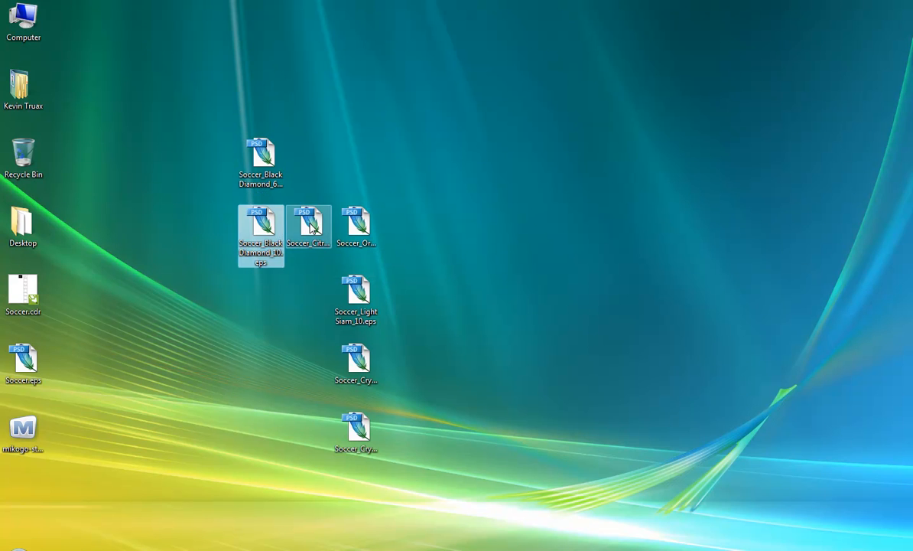
left_click(356, 315)
left_click(356, 428)
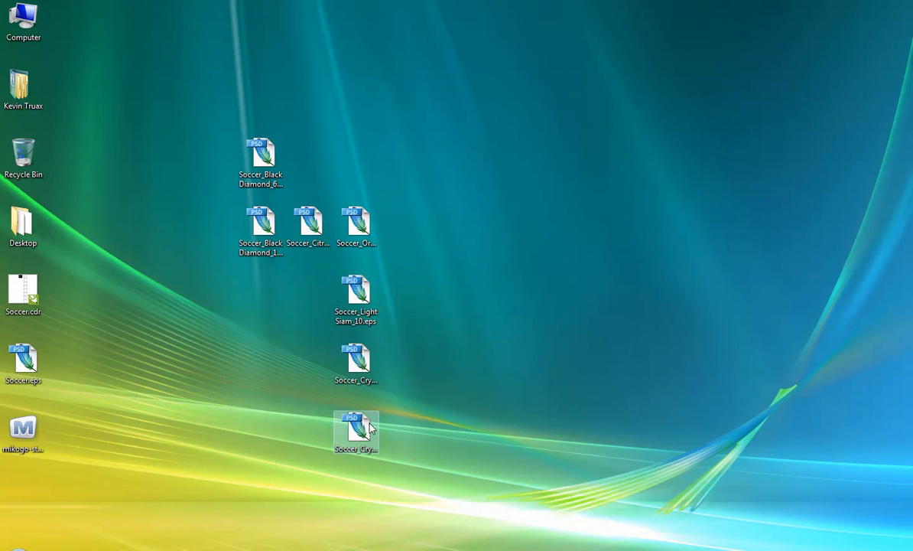
left_click(356, 361)
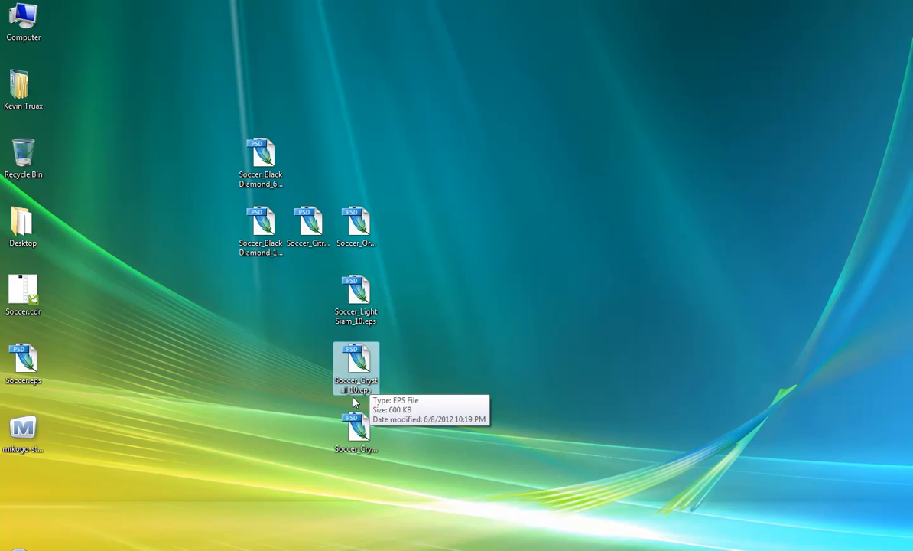
- Switch back to CorelDRAW and delete the imported Black Diamond 6 template standing apart from the template column
left_click(367, 550)
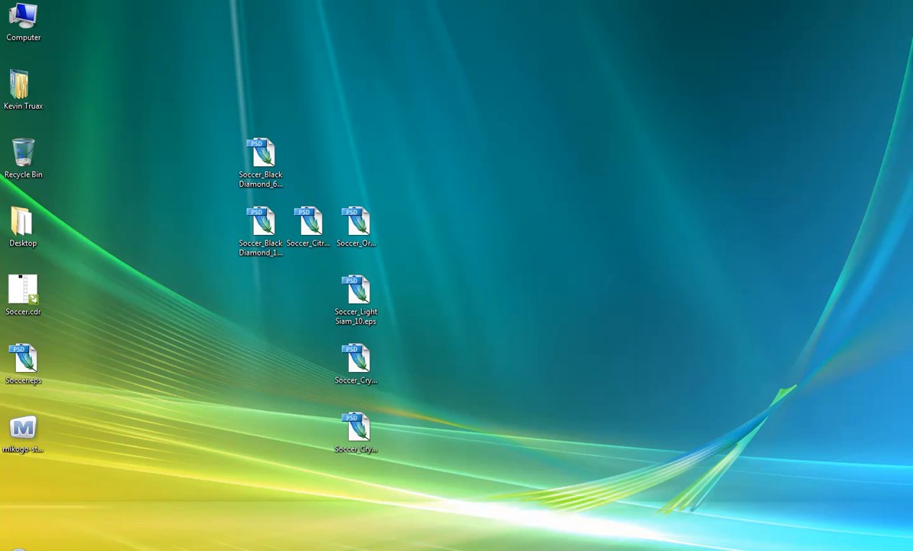
scroll(369, 265, "down", 3)
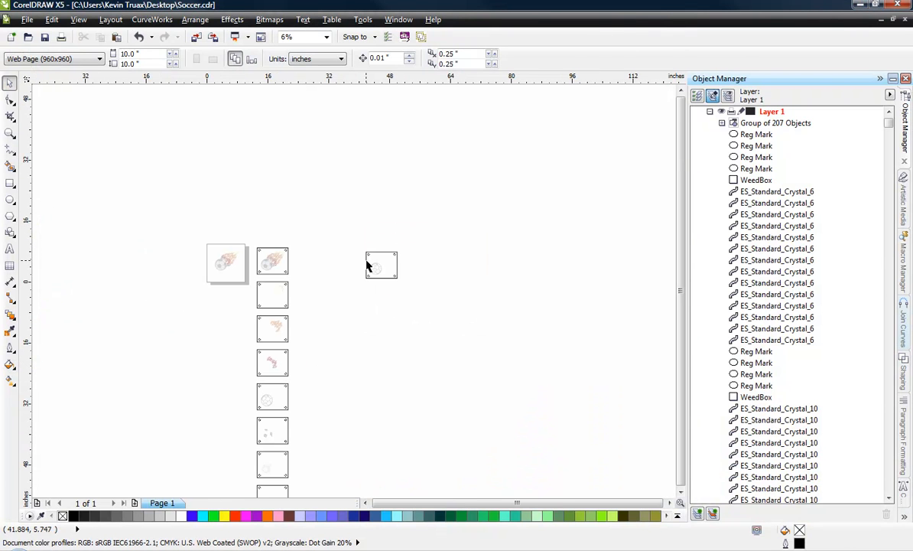
left_click_drag(344, 240, 439, 322)
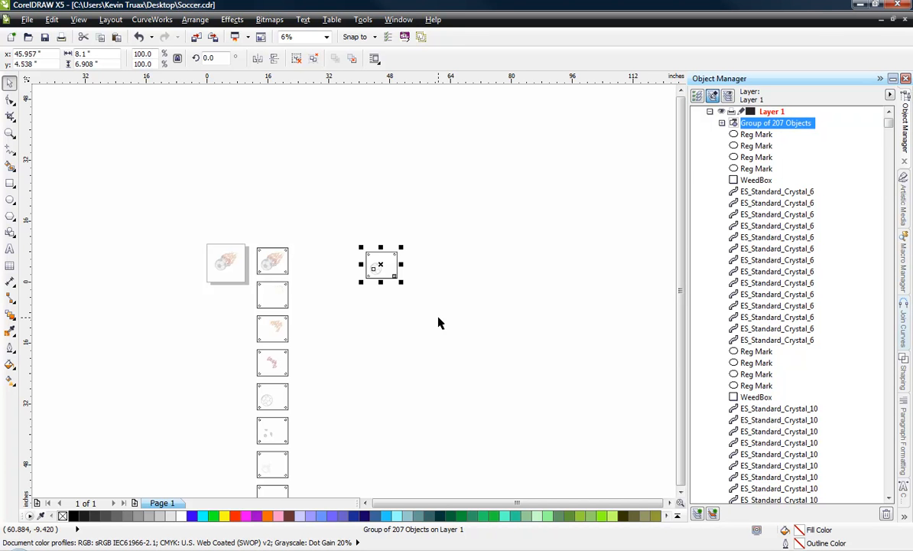
key("Delete")
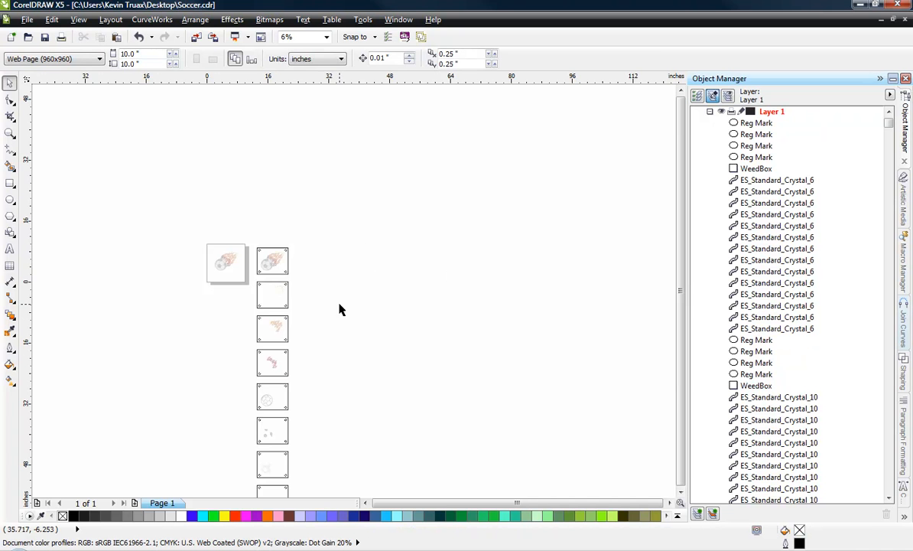
scroll(338, 307, "down", 1)
scroll(295, 342, "up", 2)
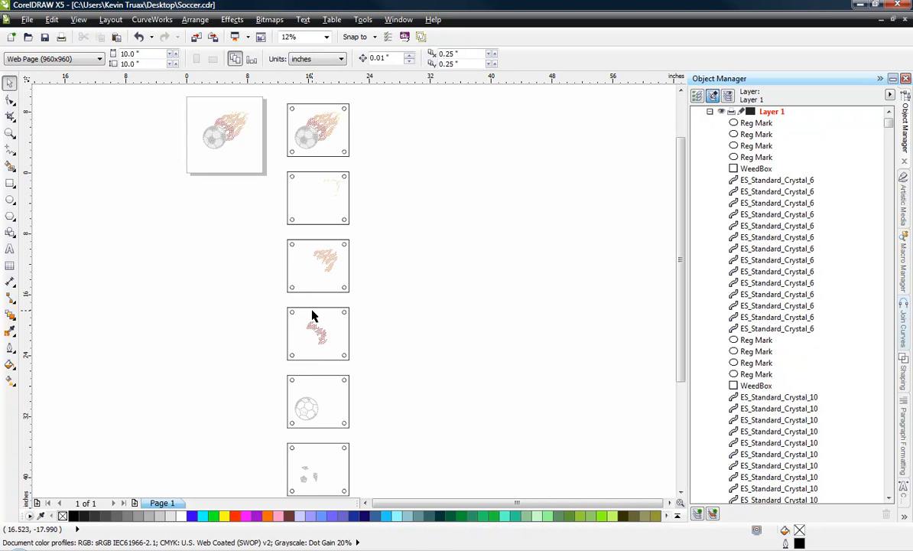
scroll(319, 316, "down", 1)
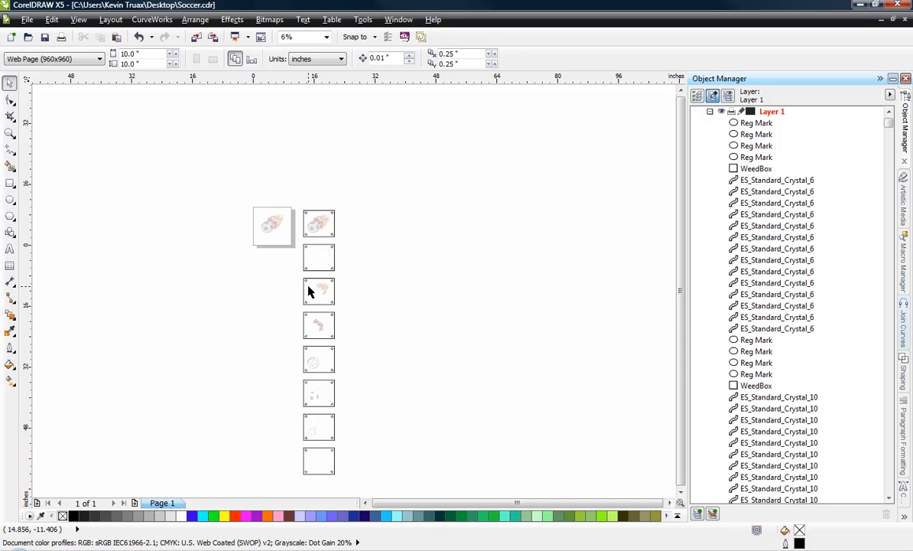